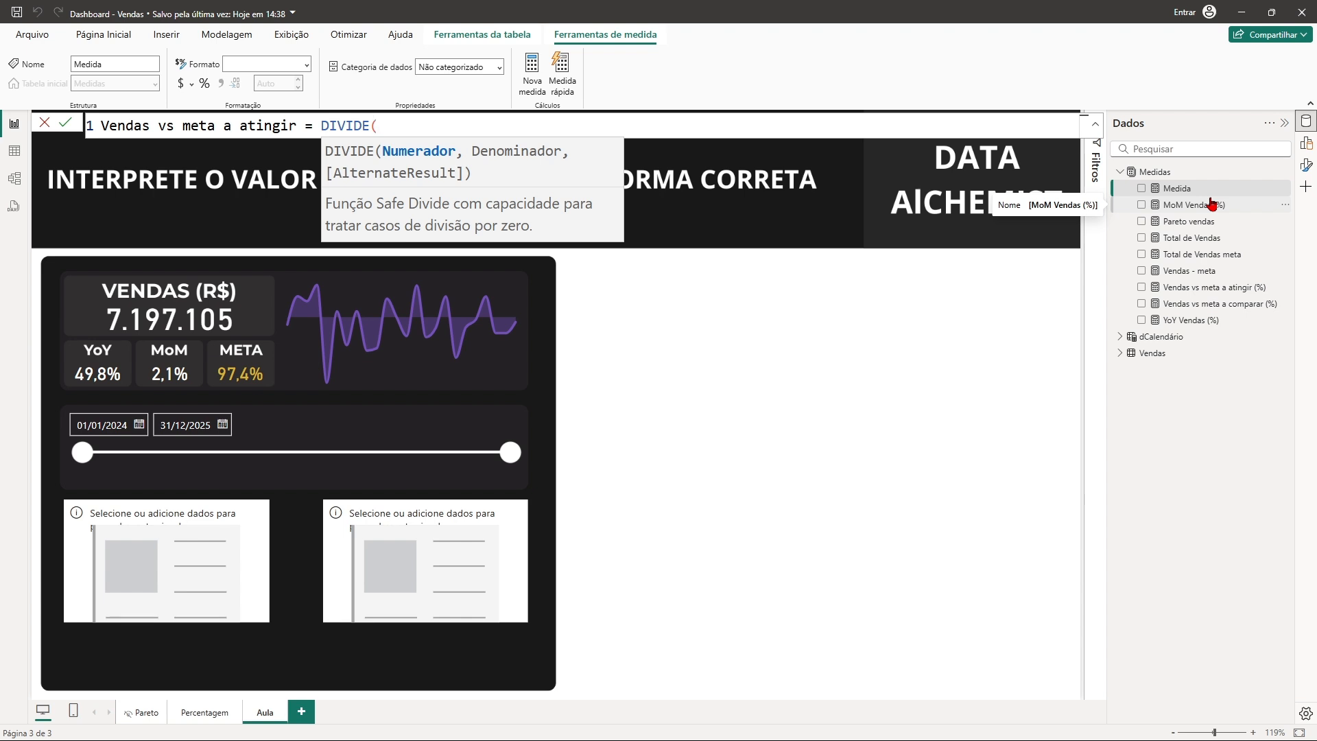
Step: Complete the measure Vendas vs meta a atingir as DIVIDE([Total de Vendas], [Total de Vendas meta]) and commit it
{"action": "type", "text": "tota"}
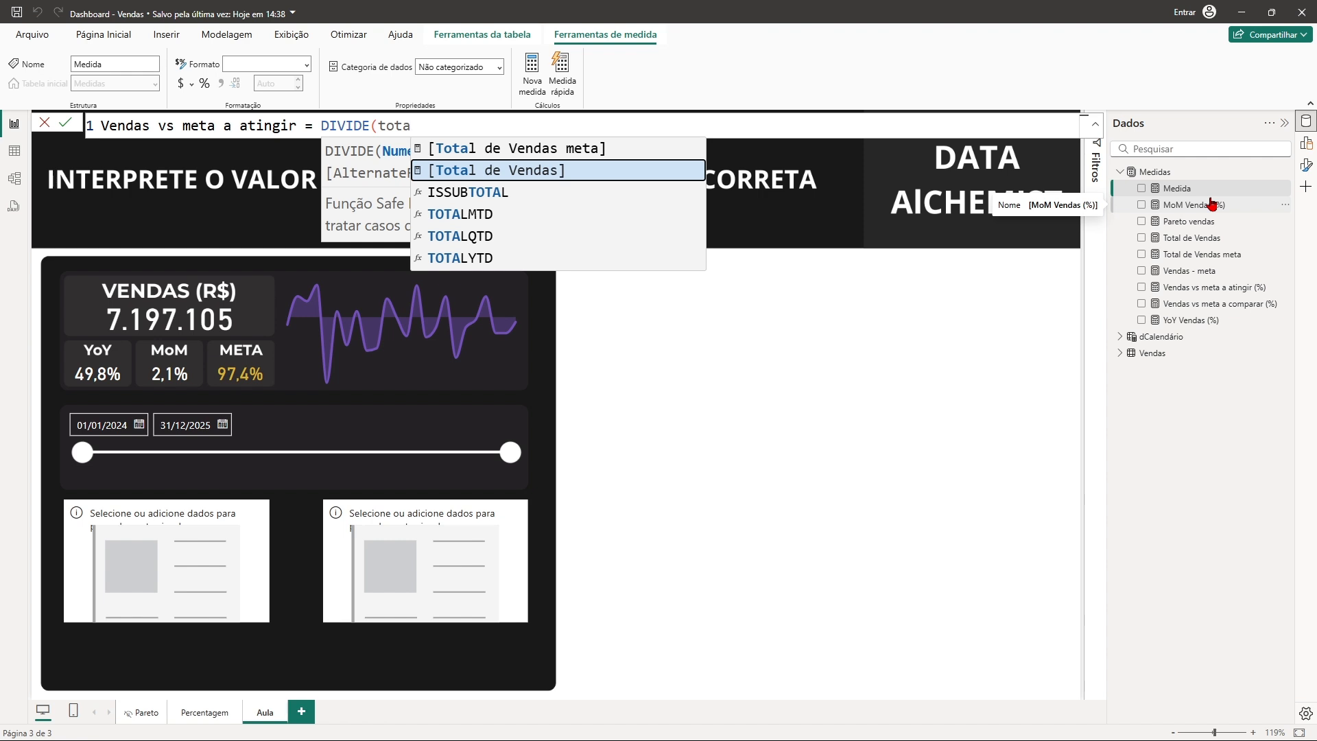
{"action": "key", "text": "Tab"}
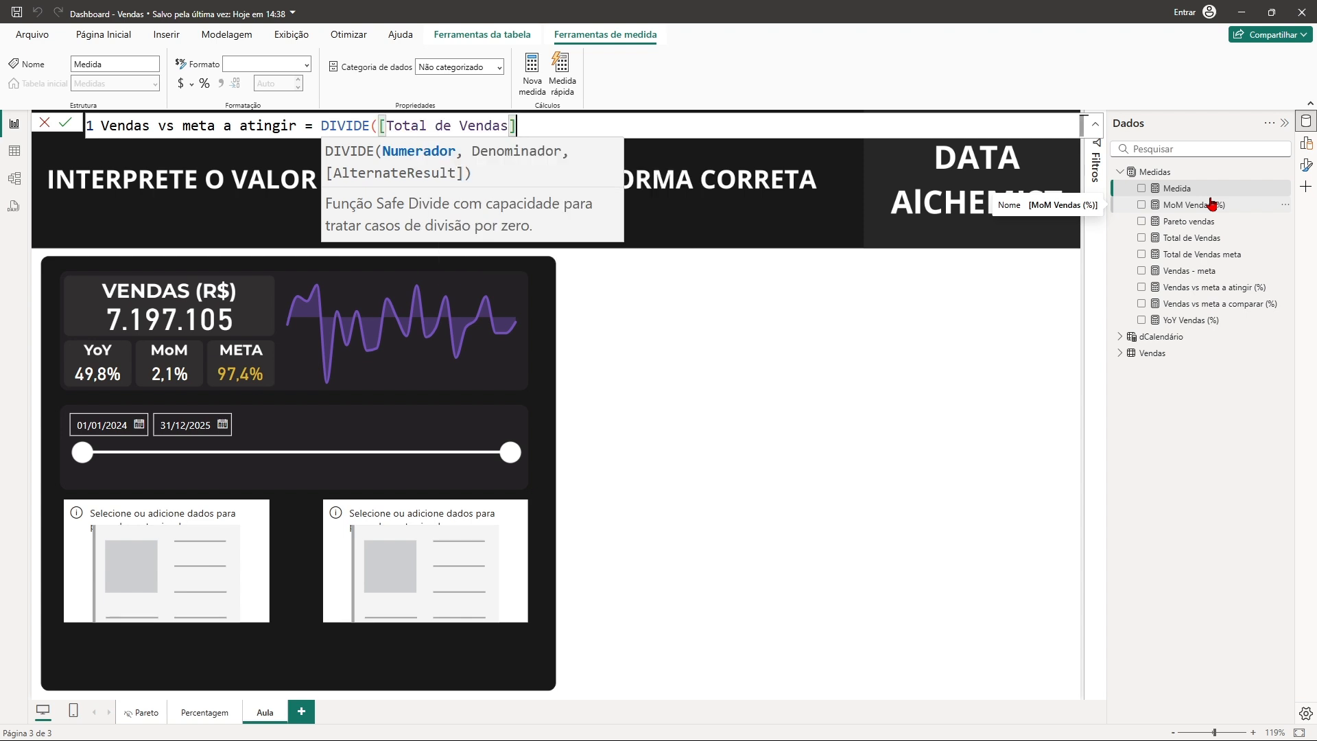
{"action": "type", "text": ","}
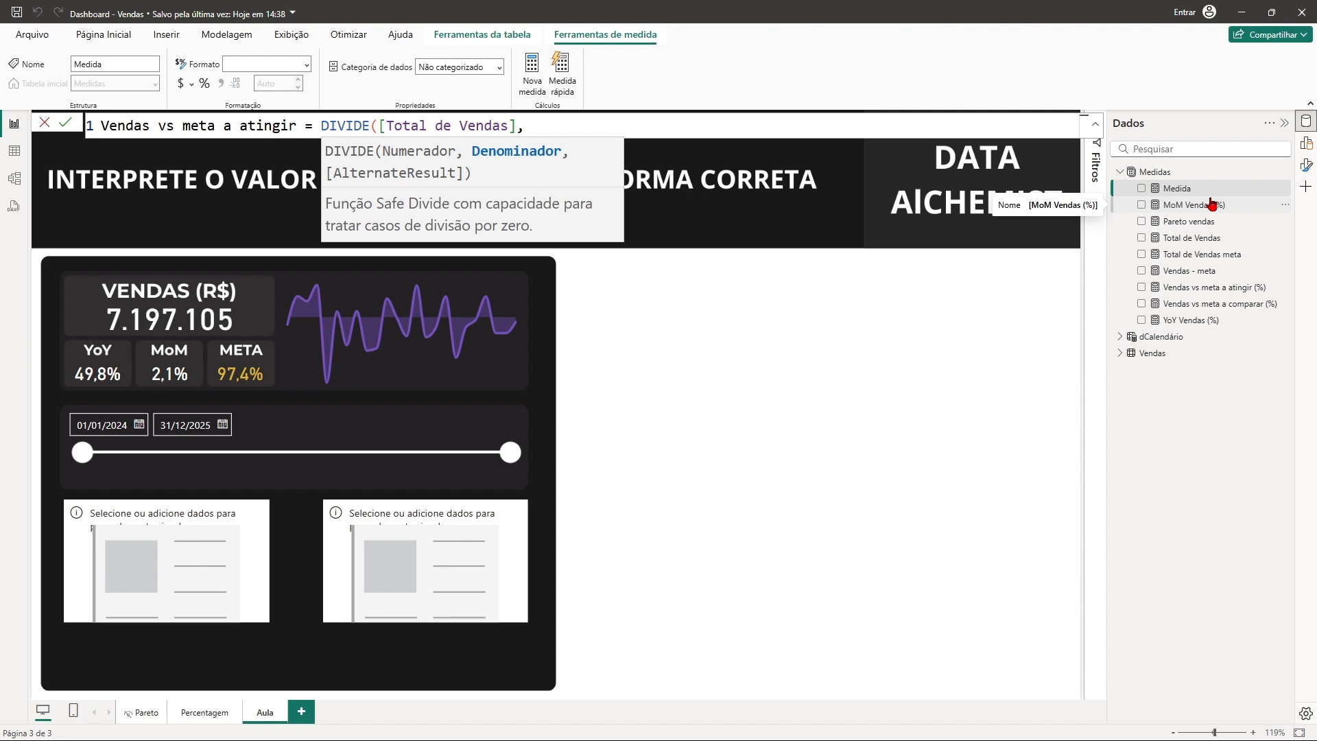
{"action": "type", "text": "meta"}
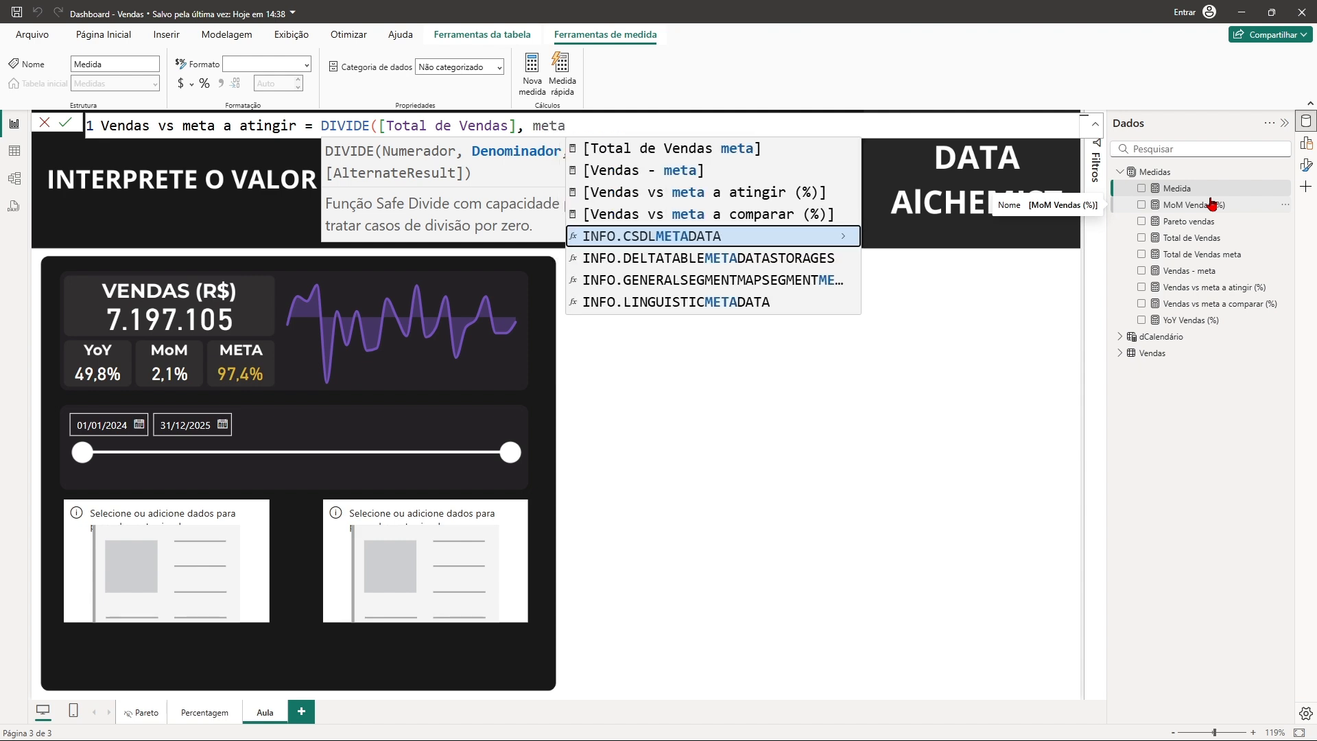
{"action": "key", "text": "Up"}
{"action": "key", "text": "Up"}
{"action": "key", "text": "Up"}
{"action": "key", "text": "Up"}
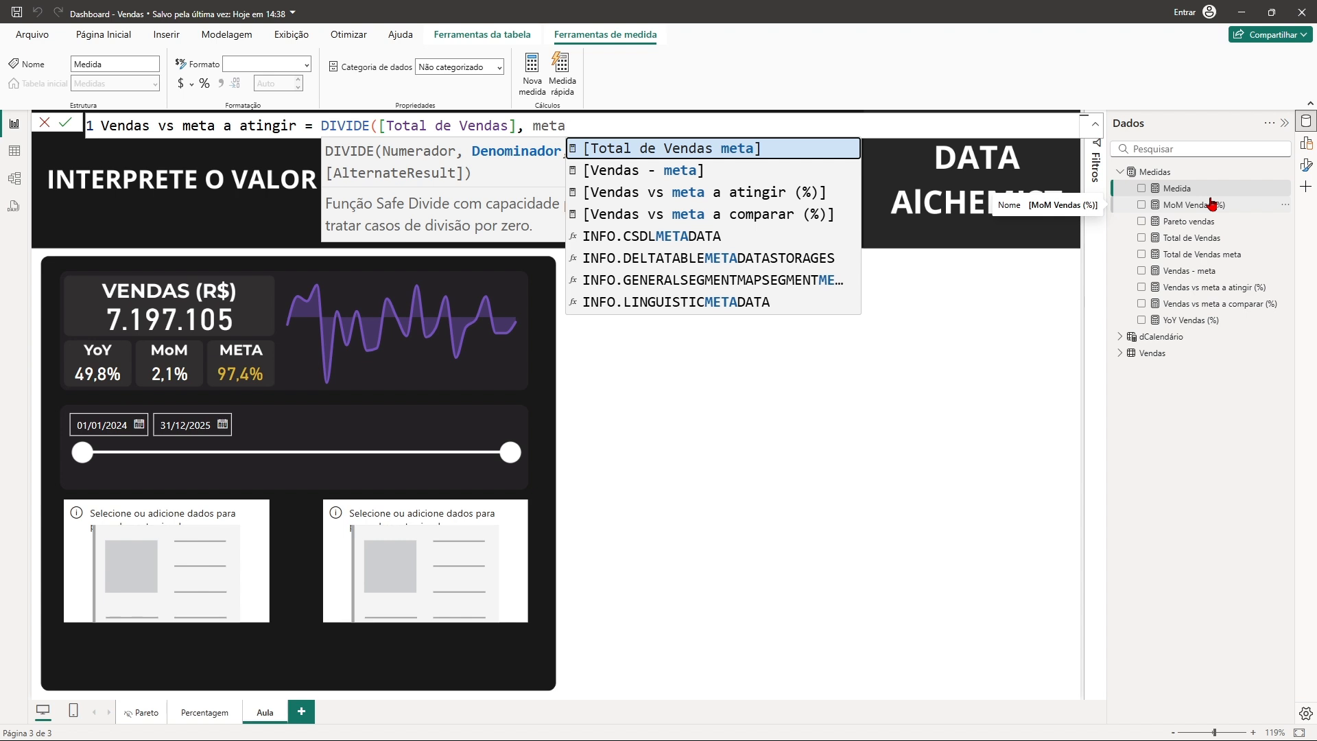
{"action": "key", "text": "Tab"}
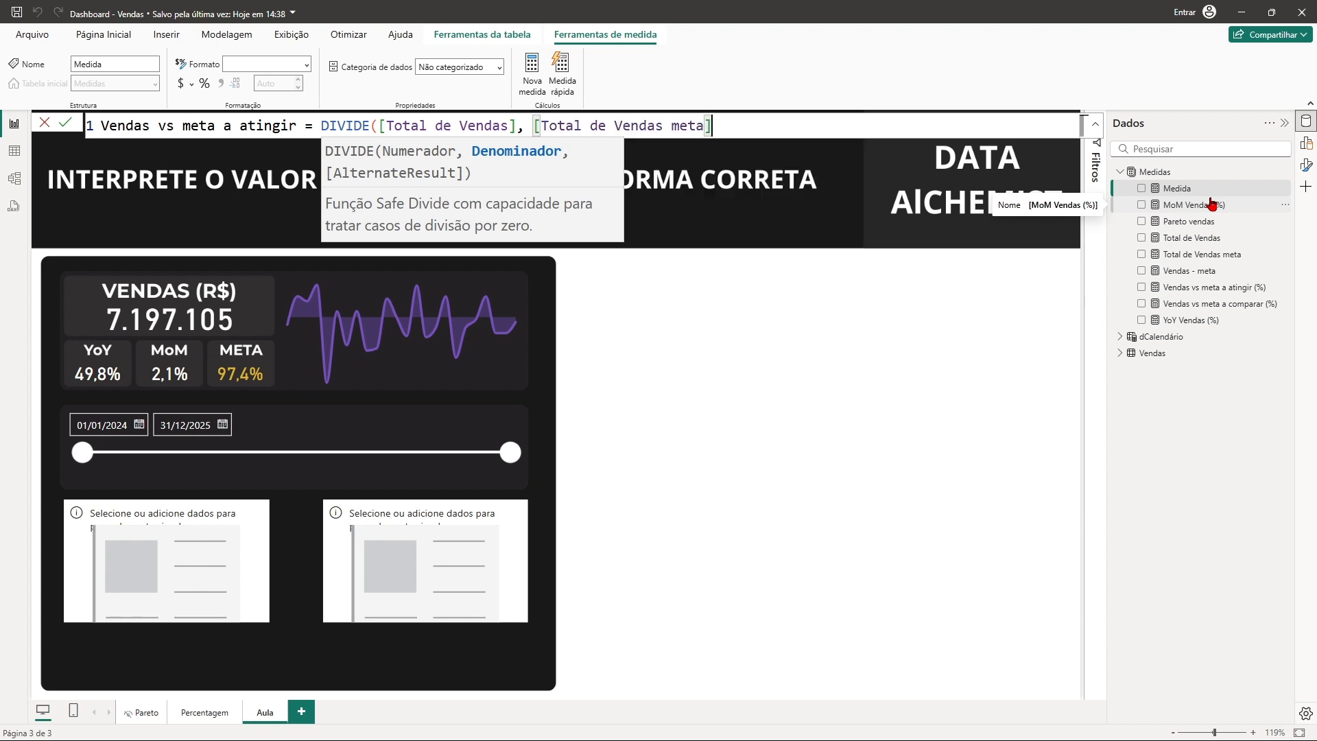
{"action": "type", "text": ")"}
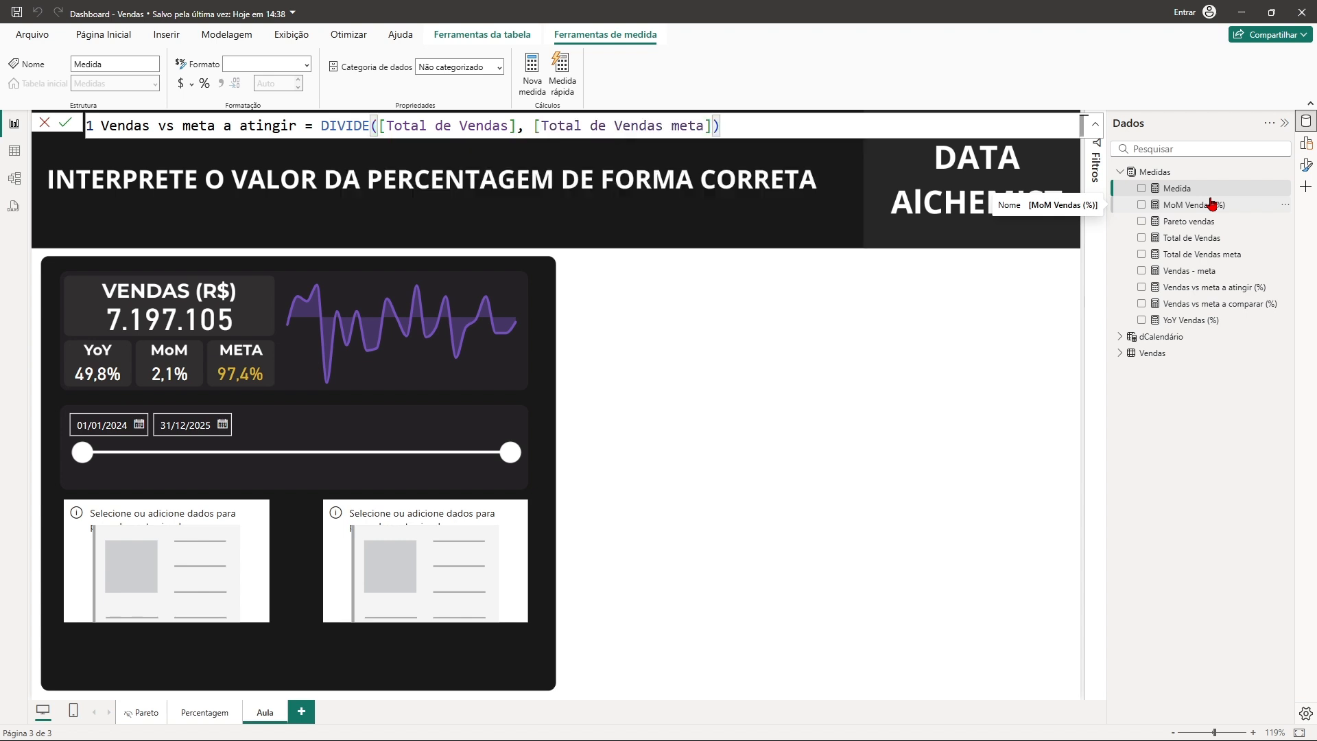
{"action": "key", "text": "Return"}
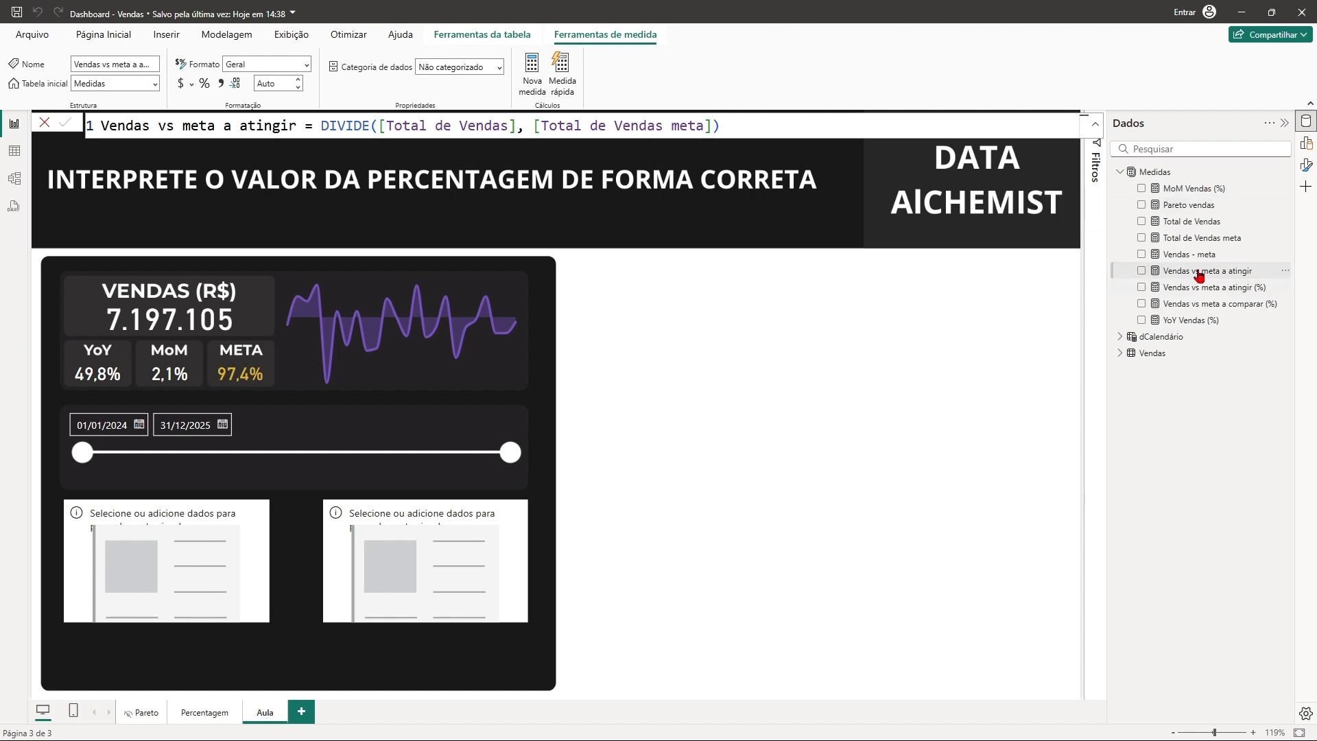
Step: Add the measure Vendas vs meta a atingir to the first empty card below the date slicer and format it as a percentage
{"action": "left_click_drag", "start_coordinate": [1230, 271], "coordinate": [200, 574]}
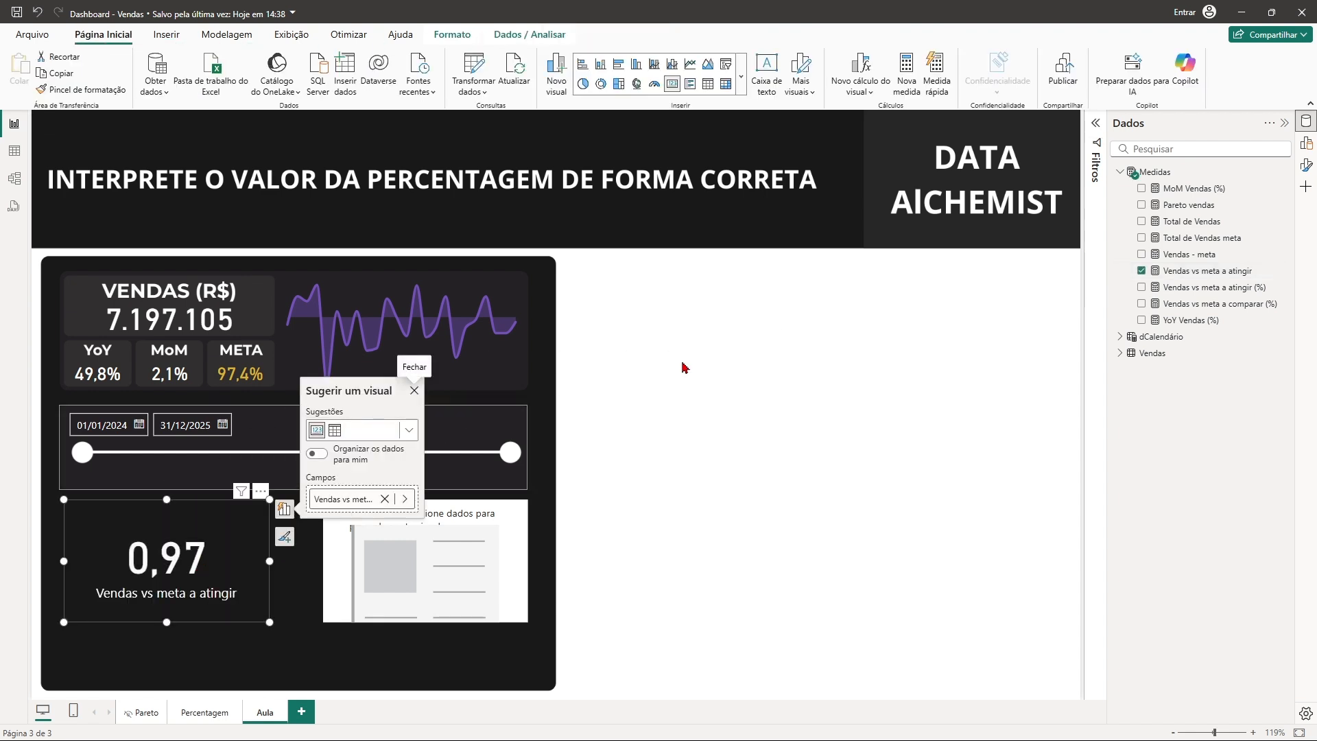
{"action": "left_click", "coordinate": [1174, 274]}
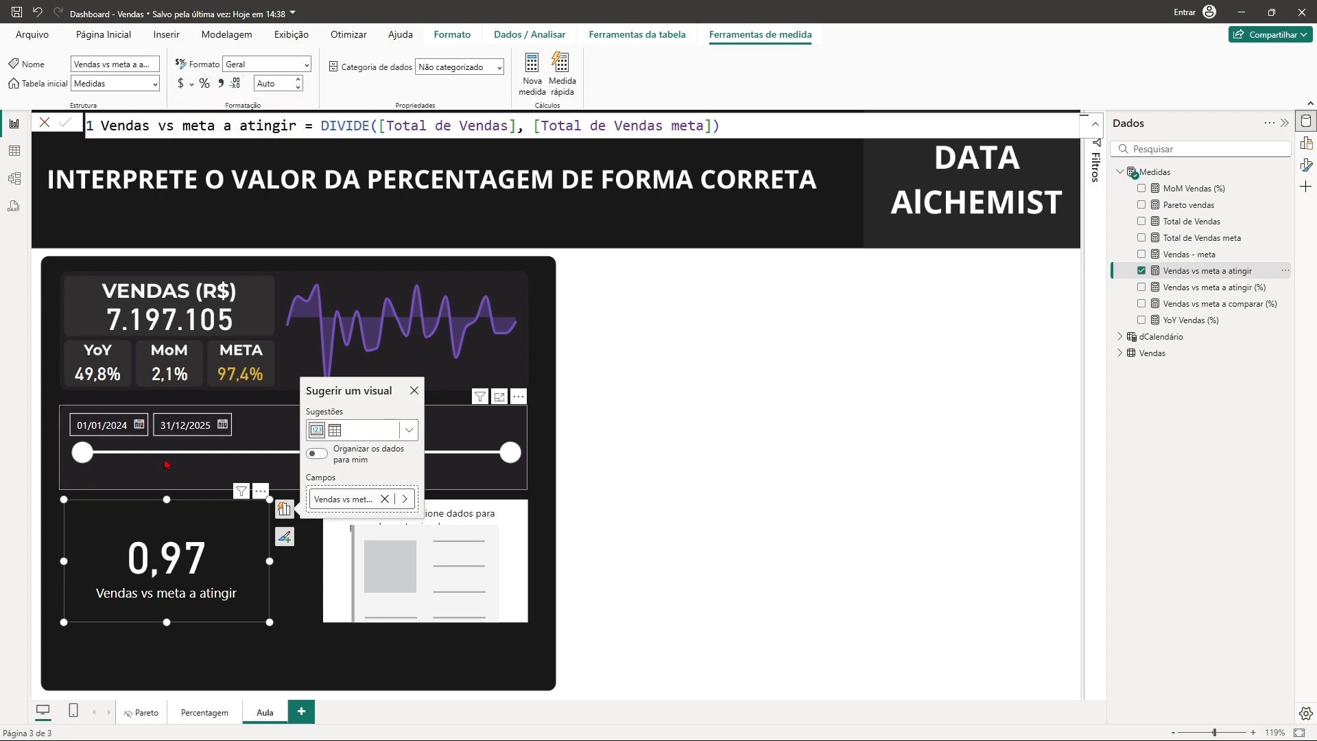
{"action": "left_click", "coordinate": [205, 83]}
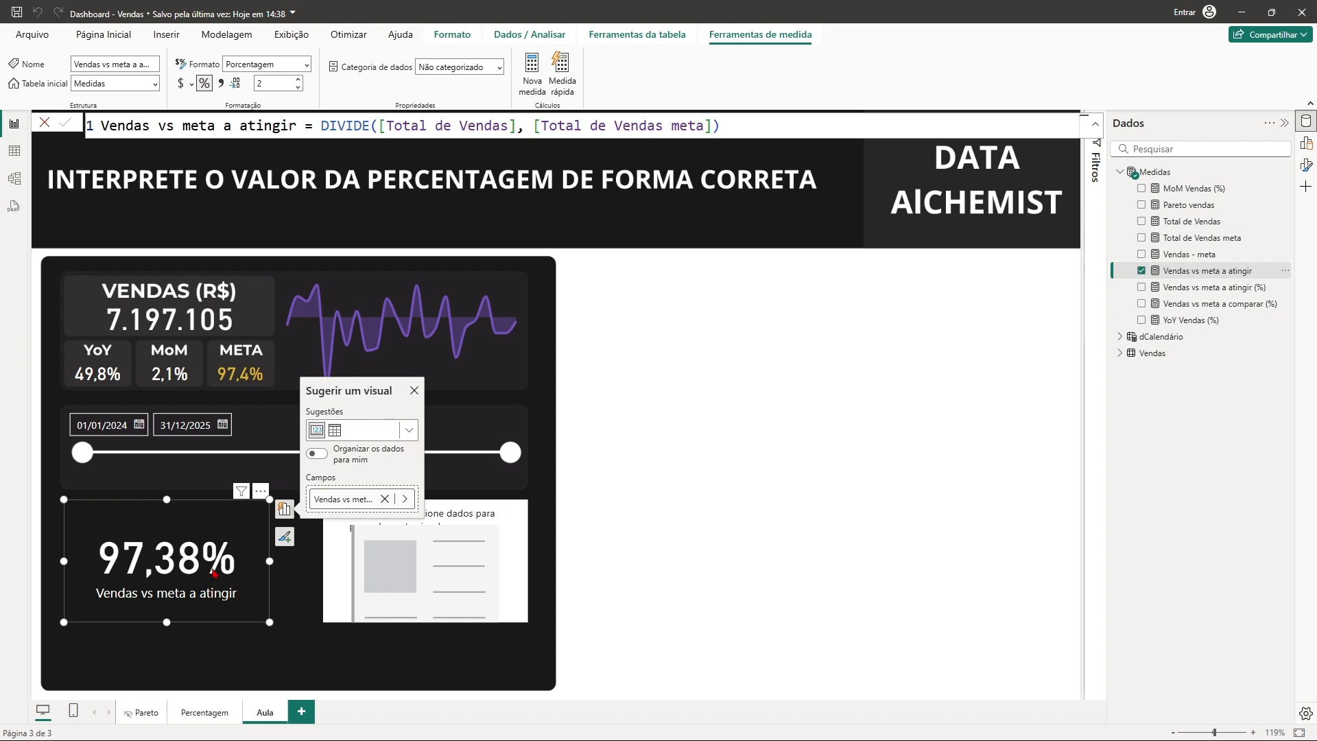
{"action": "left_click", "coordinate": [640, 414]}
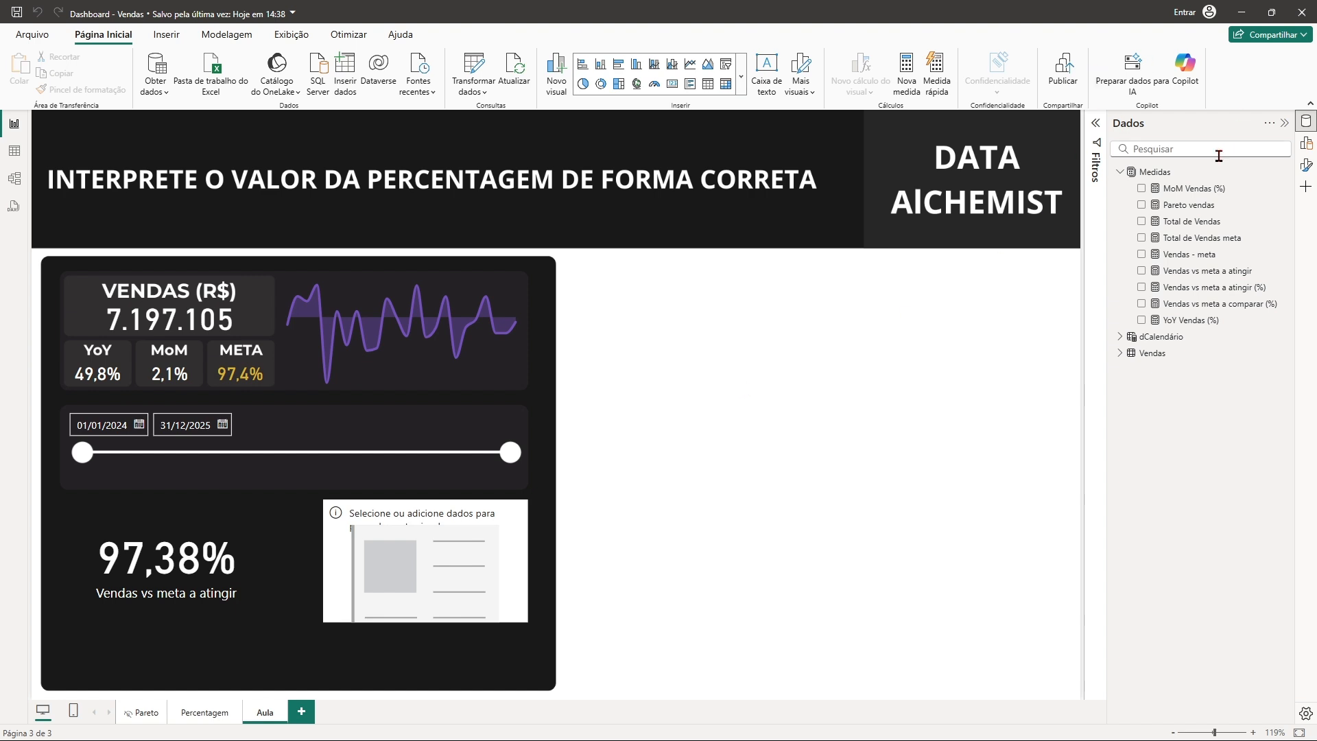
Step: Create a measure in the Medidas table named Vendas vs meta a comparar and start its formula with DIVIDE
{"action": "right_click", "coordinate": [1167, 173]}
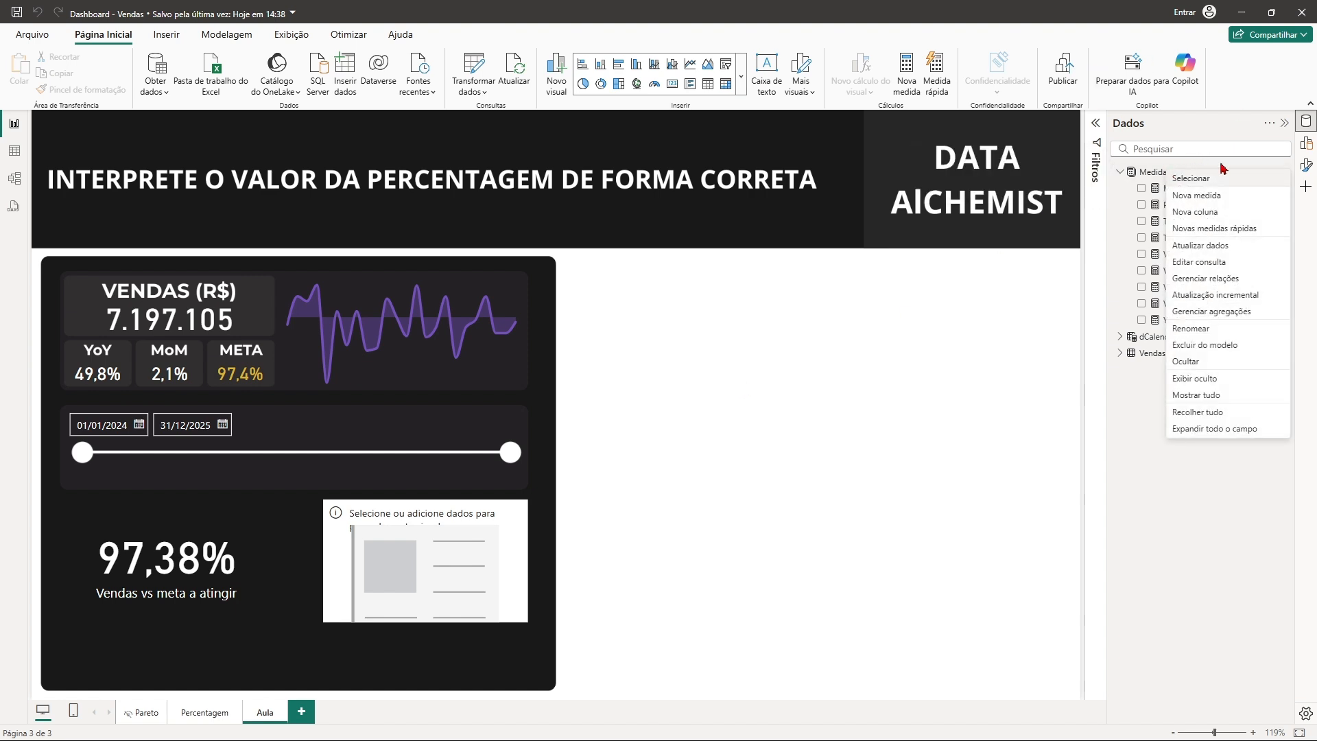
{"action": "left_click", "coordinate": [1212, 204]}
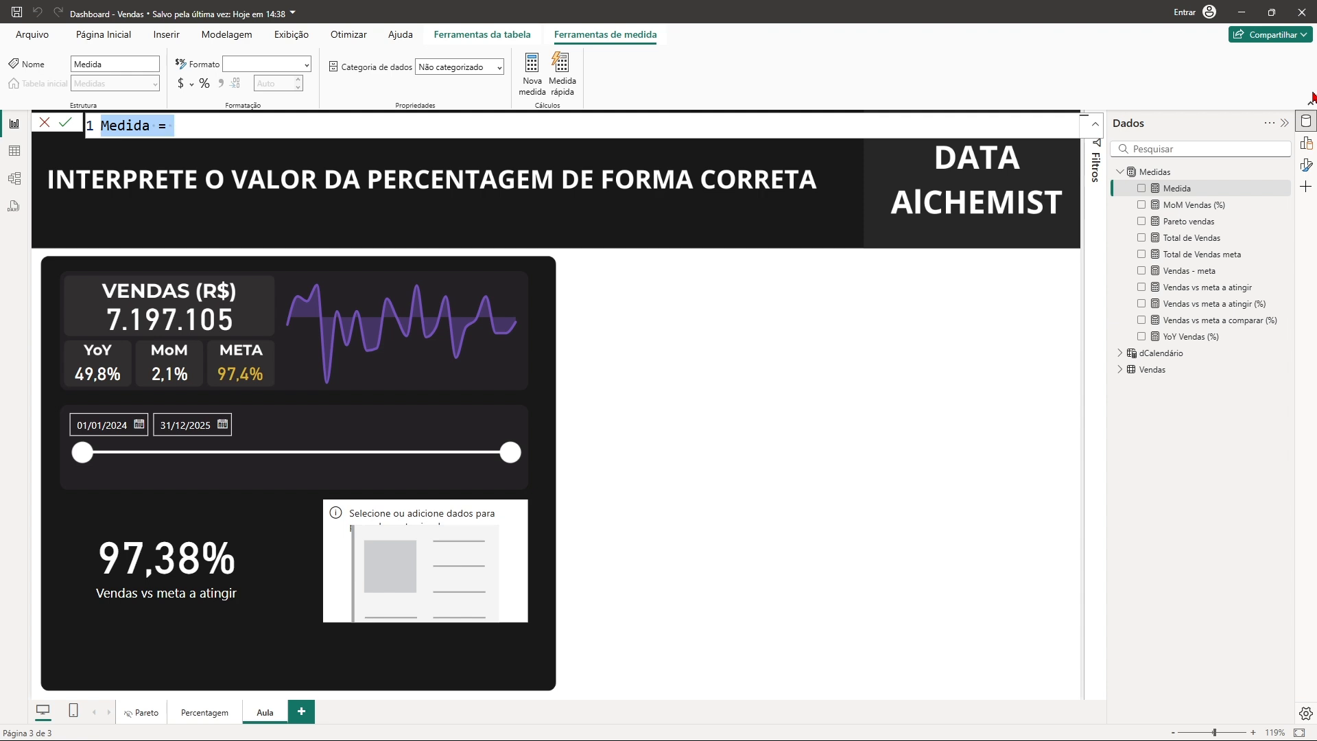
{"action": "type", "text": "Ve"}
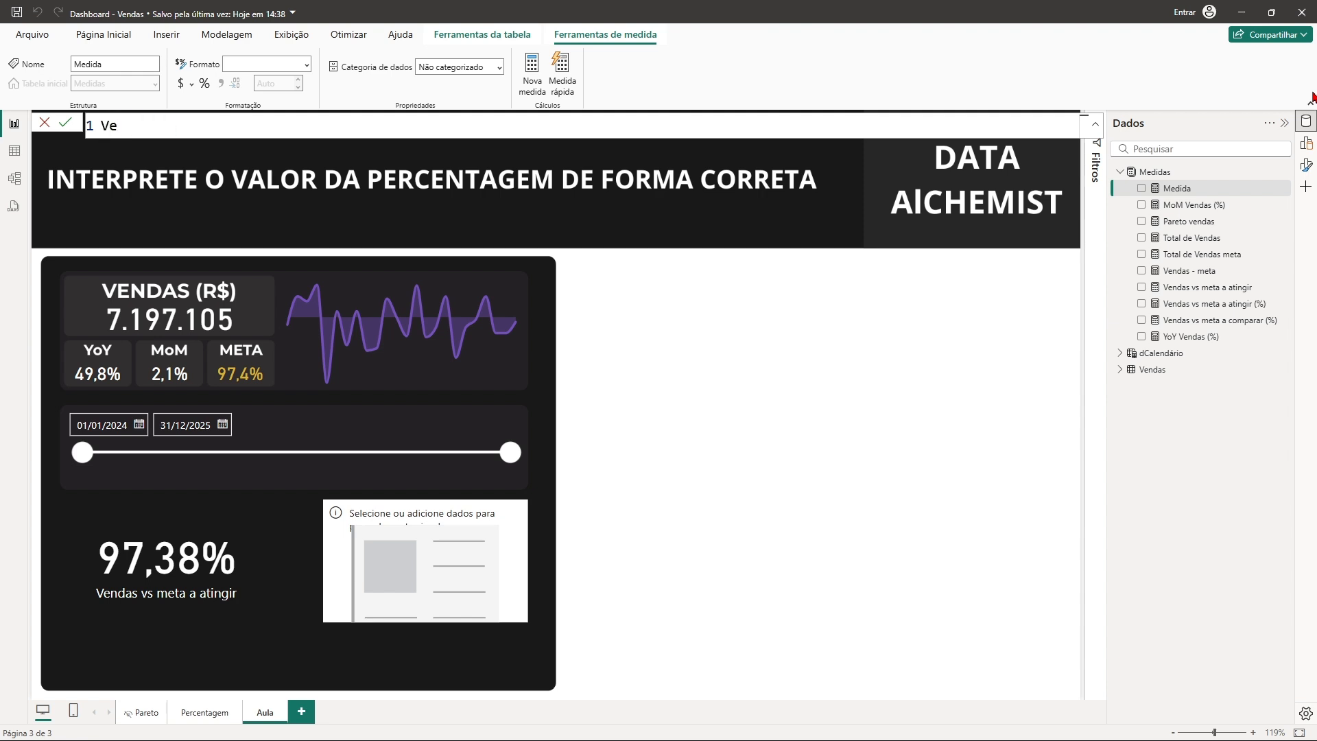
{"action": "type", "text": "ndas vs meta a comp"}
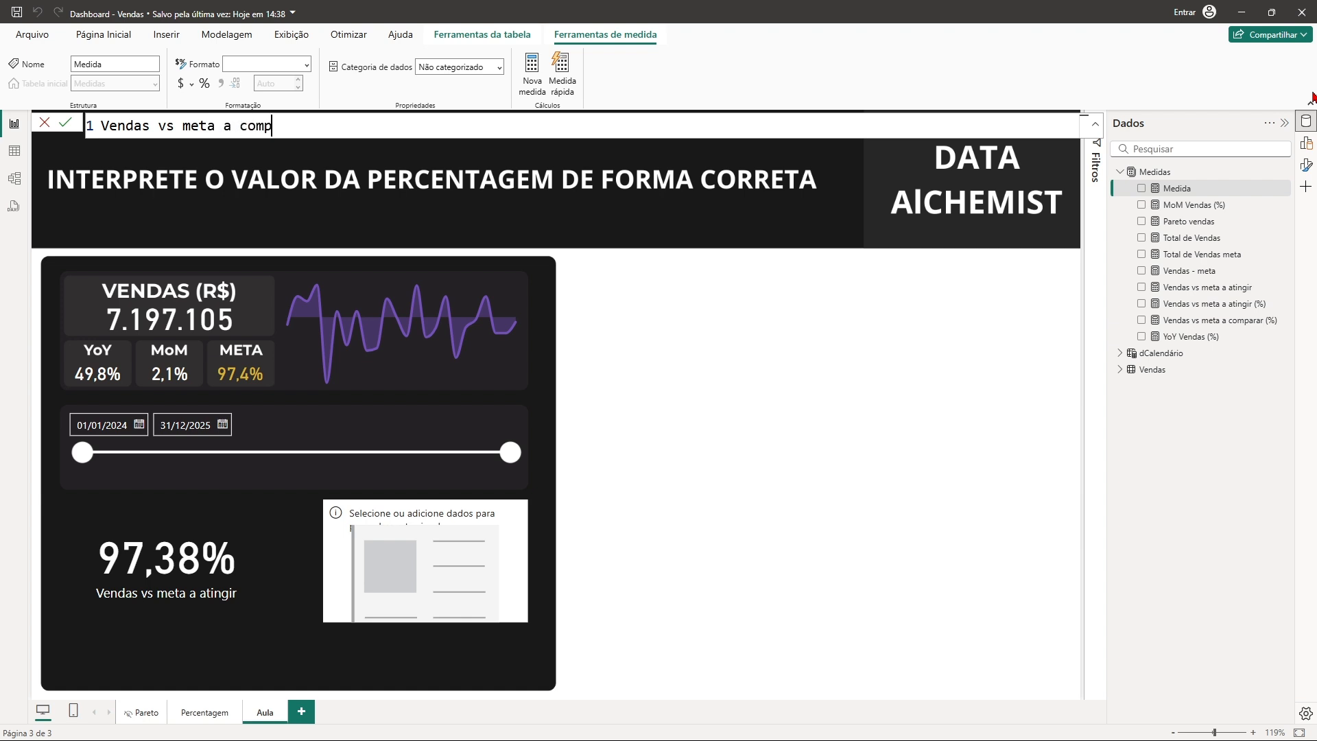
{"action": "type", "text": "arar = div"}
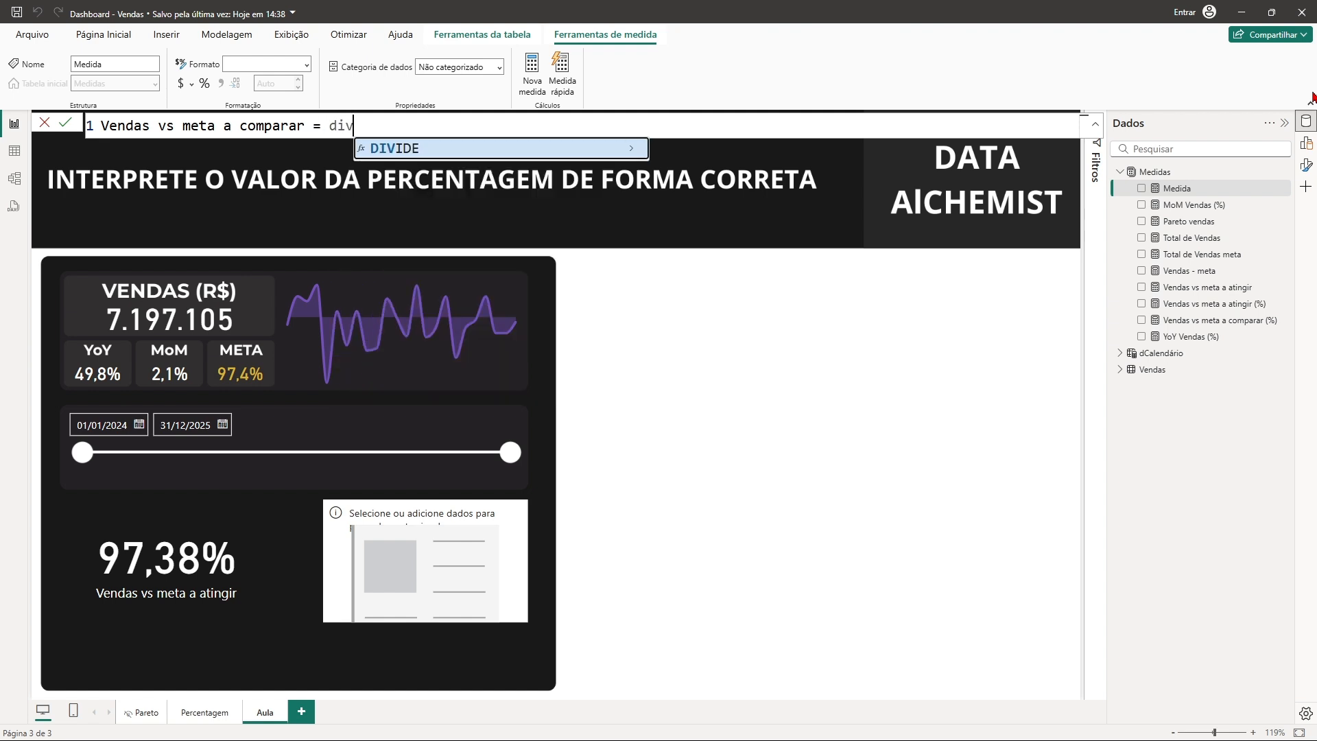
{"action": "key", "text": "Tab"}
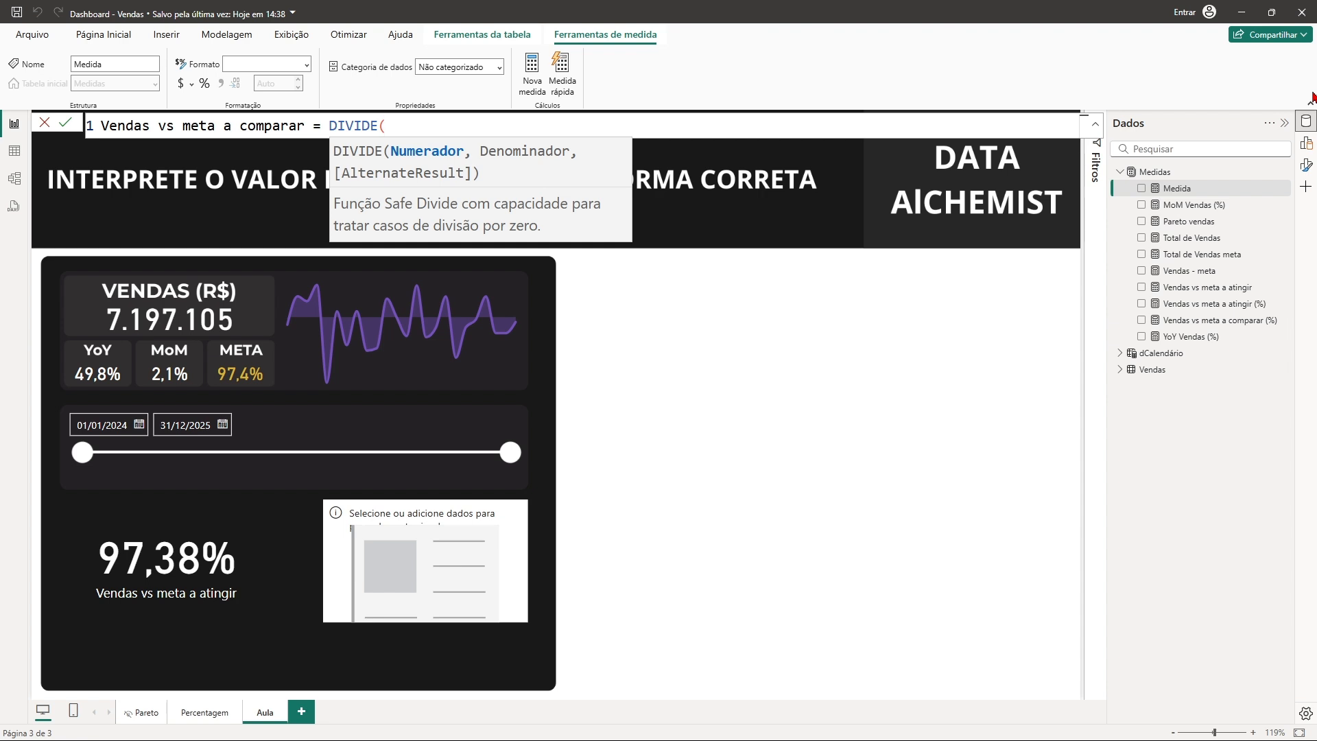
Step: Enter [Total de Vendas] - [Total de Vendas meta] as the numerator of the DIVIDE formula
{"action": "type", "text": "total"}
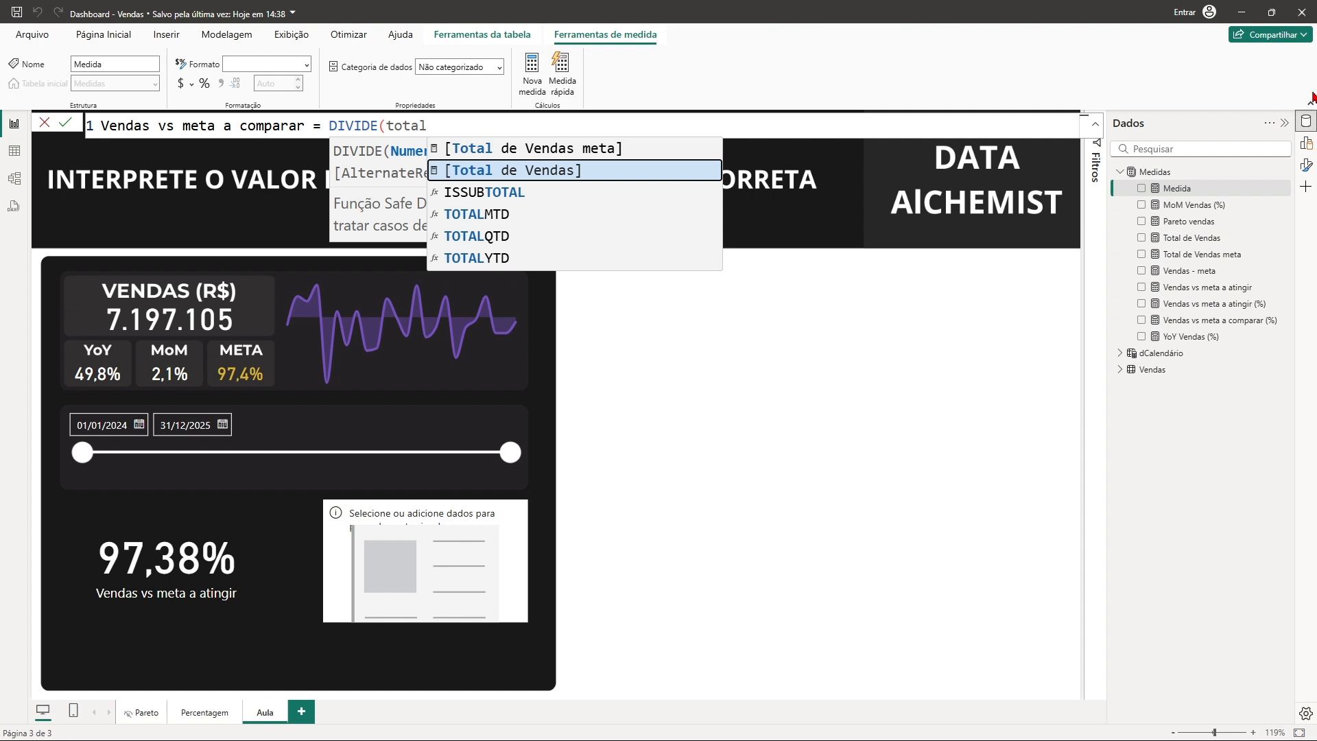
{"action": "key", "text": "Tab"}
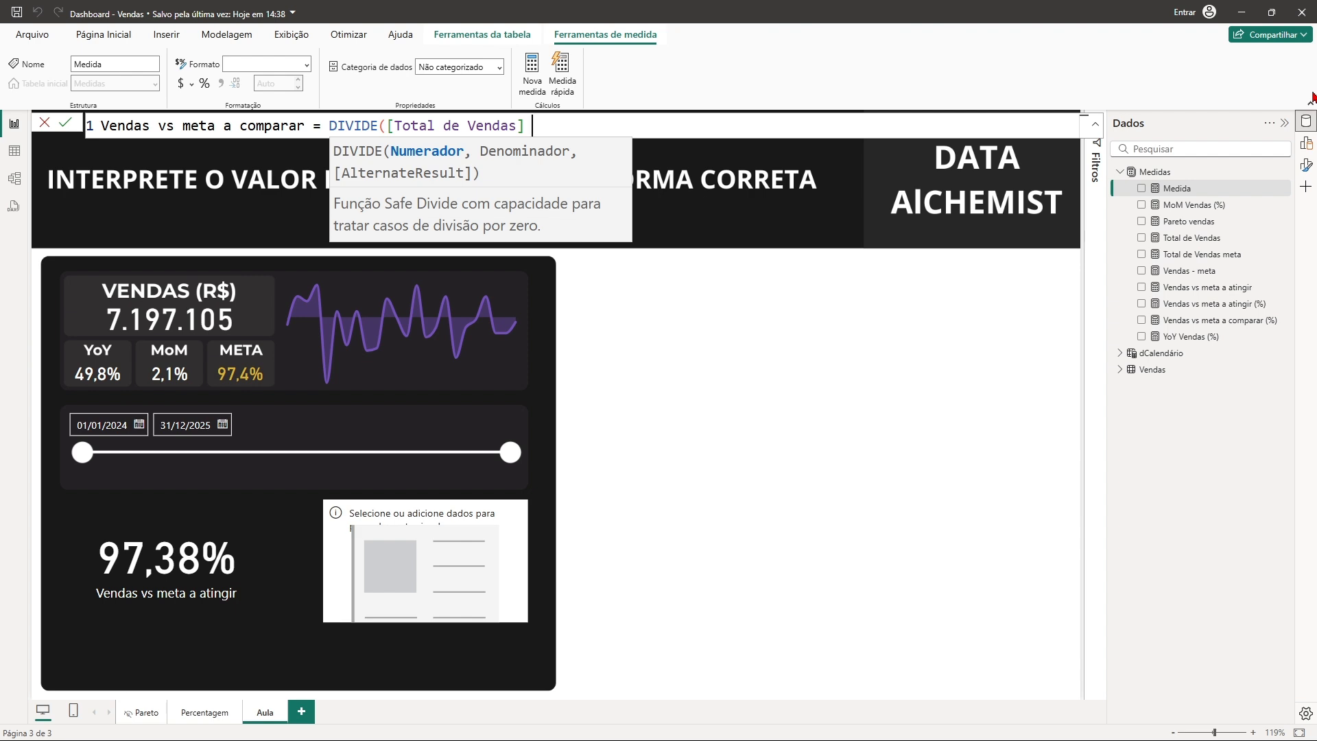
{"action": "type", "text": "- meta"}
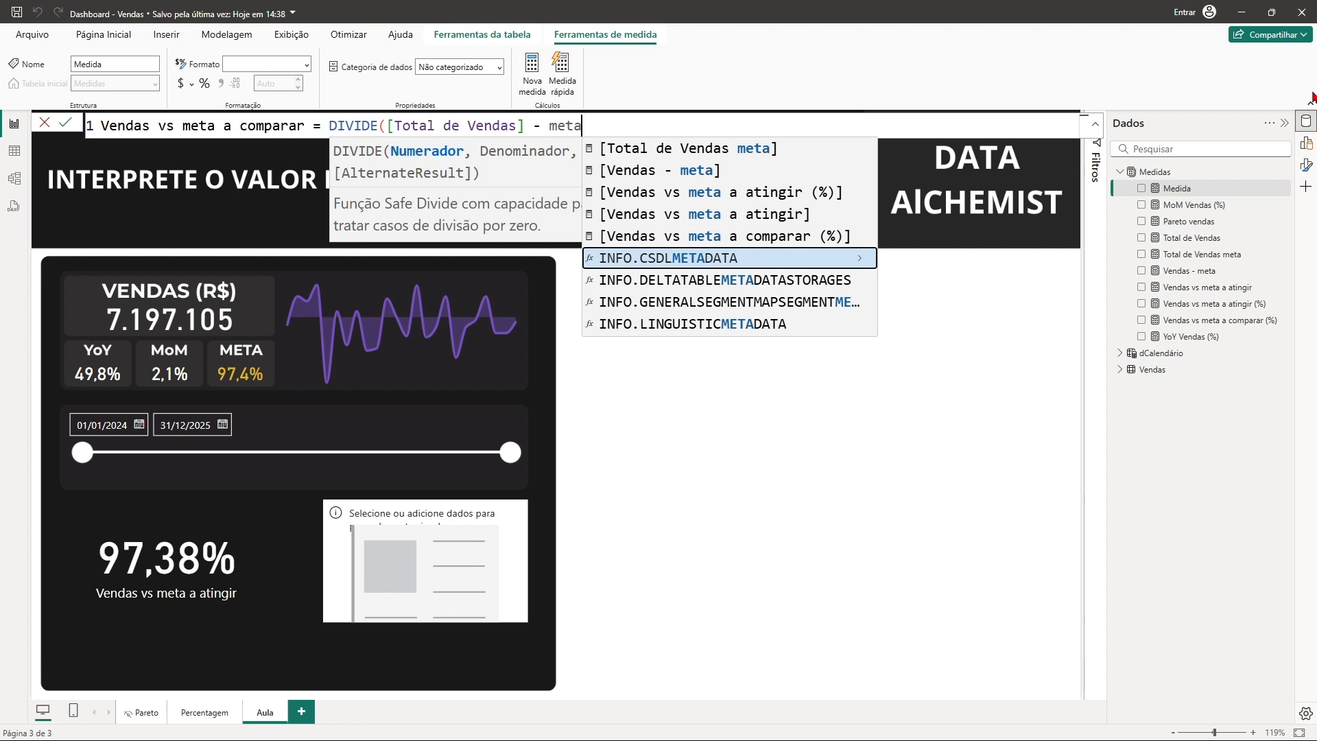
{"action": "key", "text": "Up"}
{"action": "key", "text": "Up"}
{"action": "key", "text": "Up"}
{"action": "key", "text": "Up"}
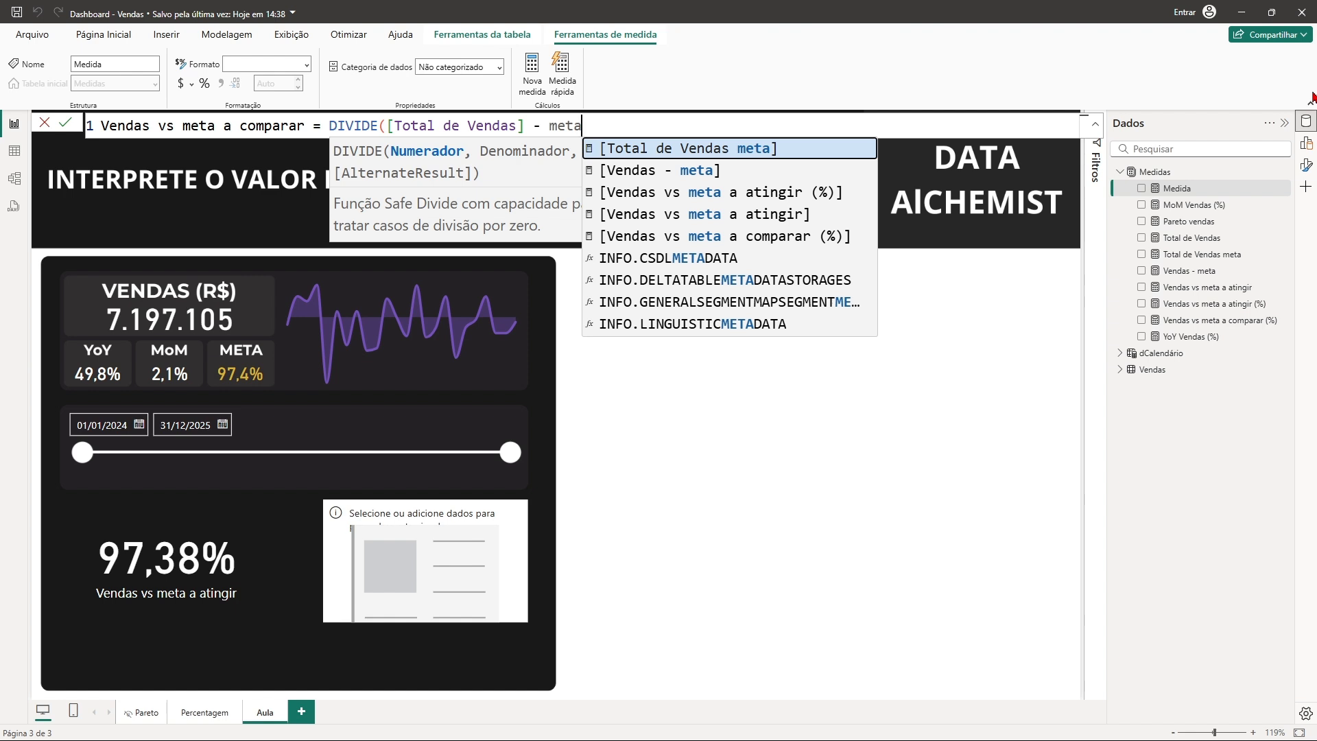
{"action": "key", "text": "Tab"}
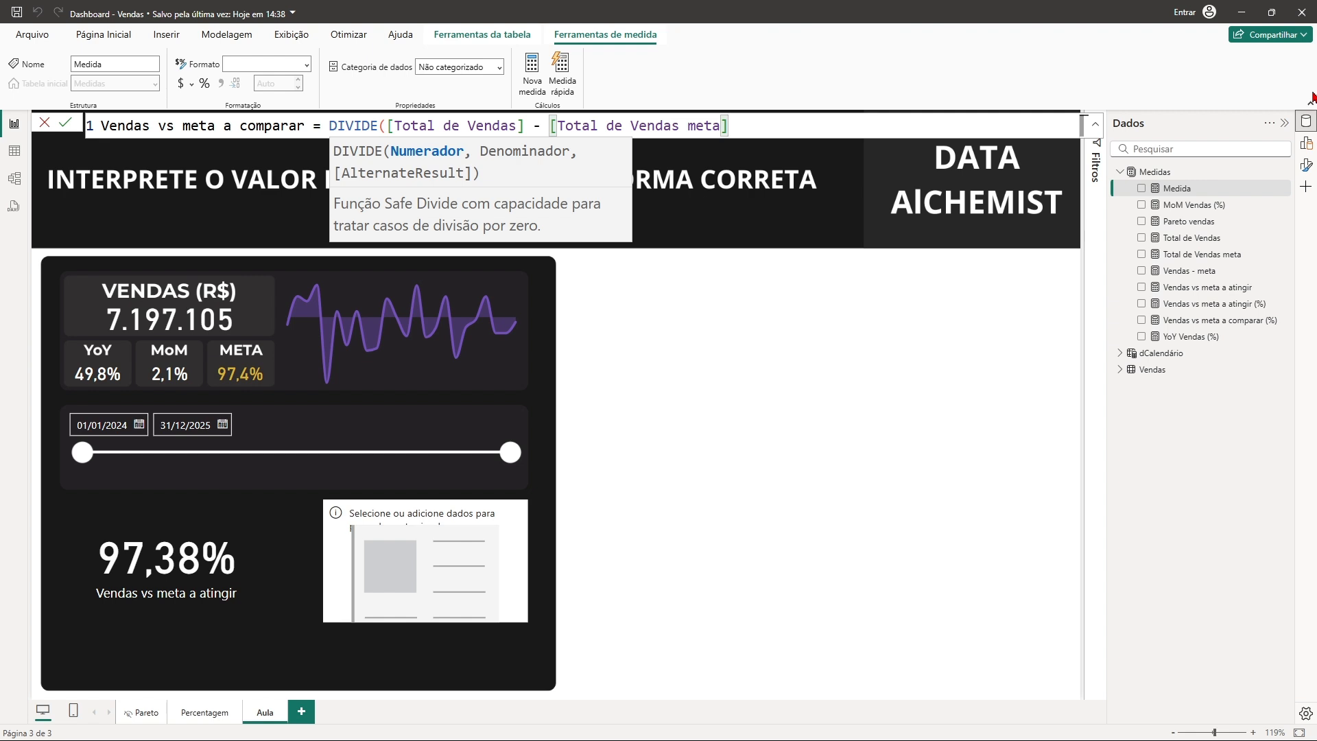
Step: Enter [Total de Vendas meta] as the denominator, close the DIVIDE formula and commit the measure
{"action": "type", "text": ","}
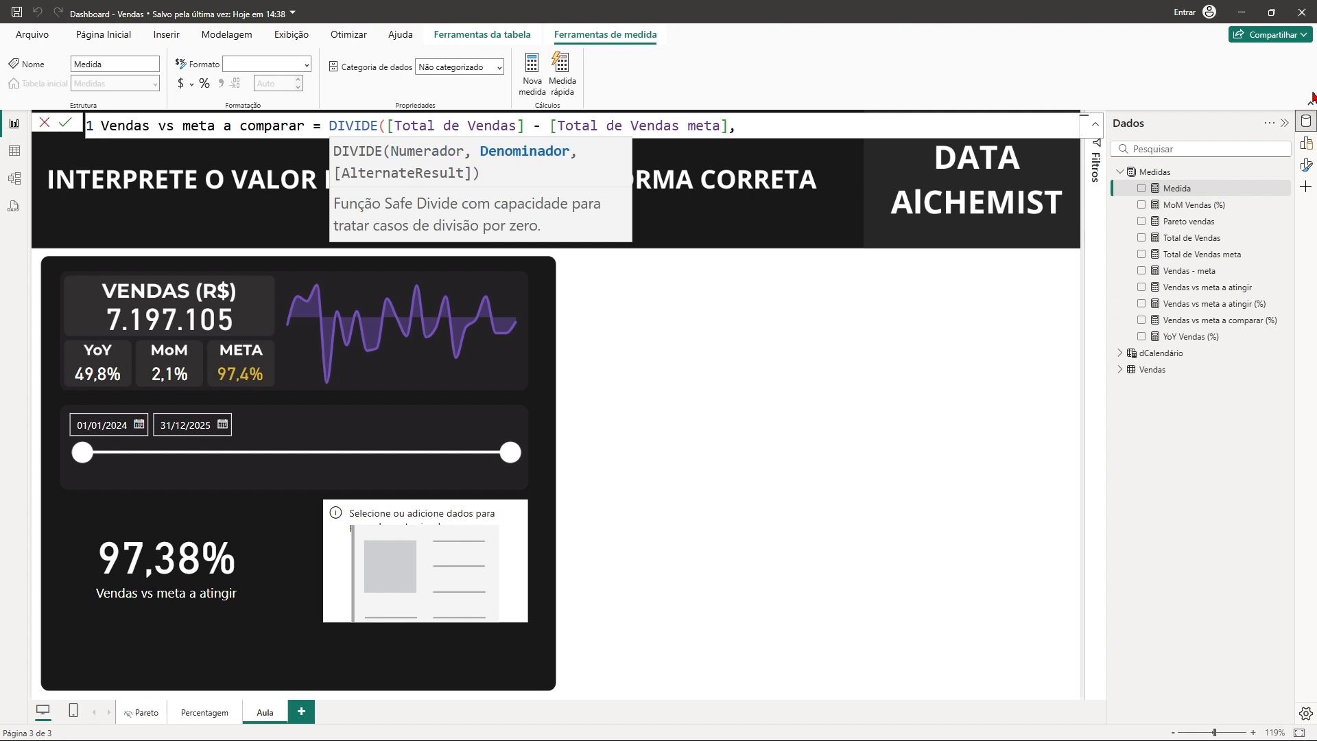
{"action": "type", "text": " totald"}
{"action": "key", "text": "BackSpace"}
{"action": "type", "text": "de"}
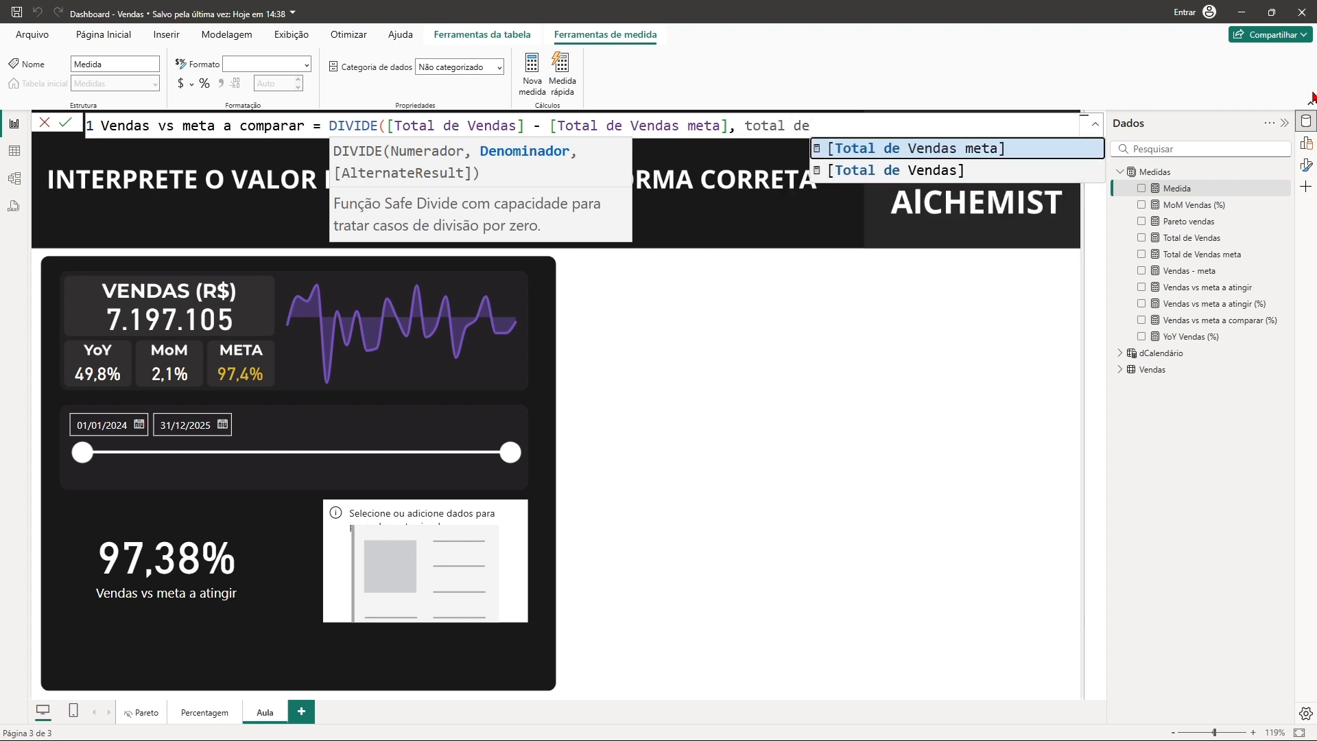
{"action": "key", "text": "Tab"}
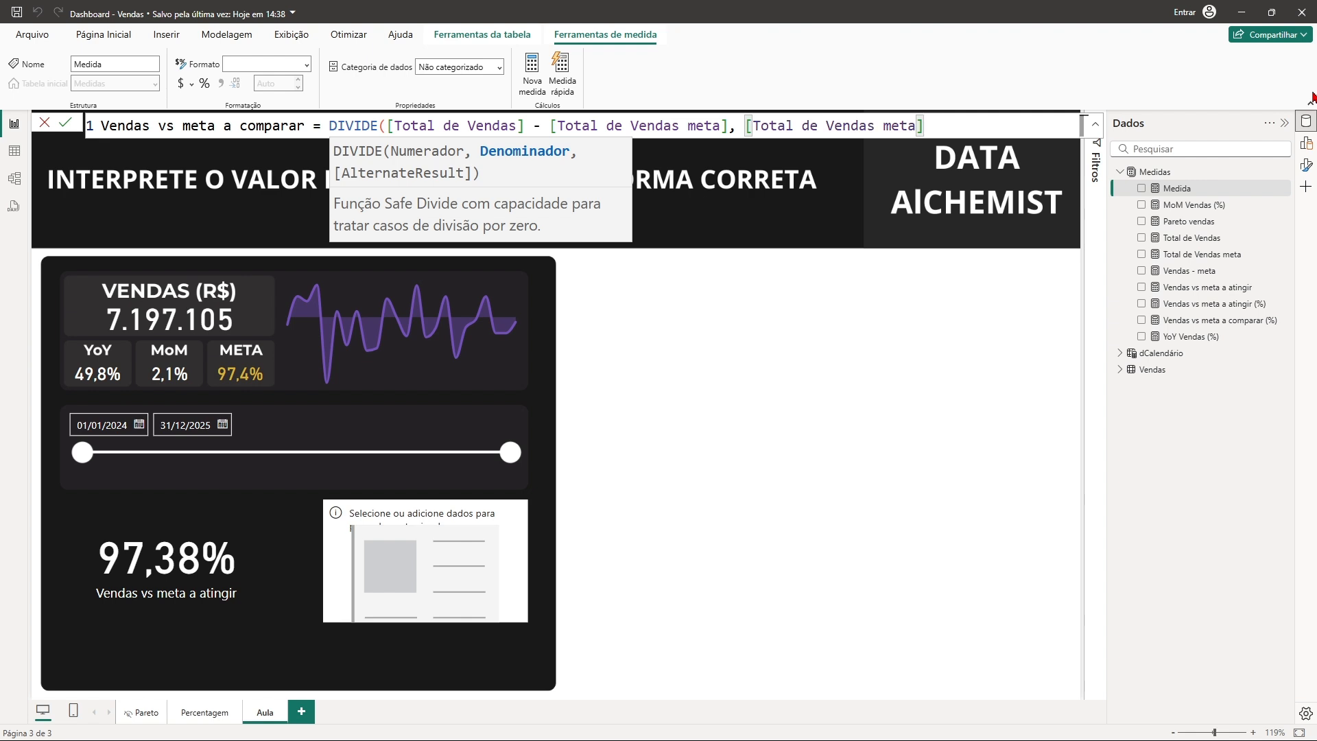
{"action": "type", "text": ")"}
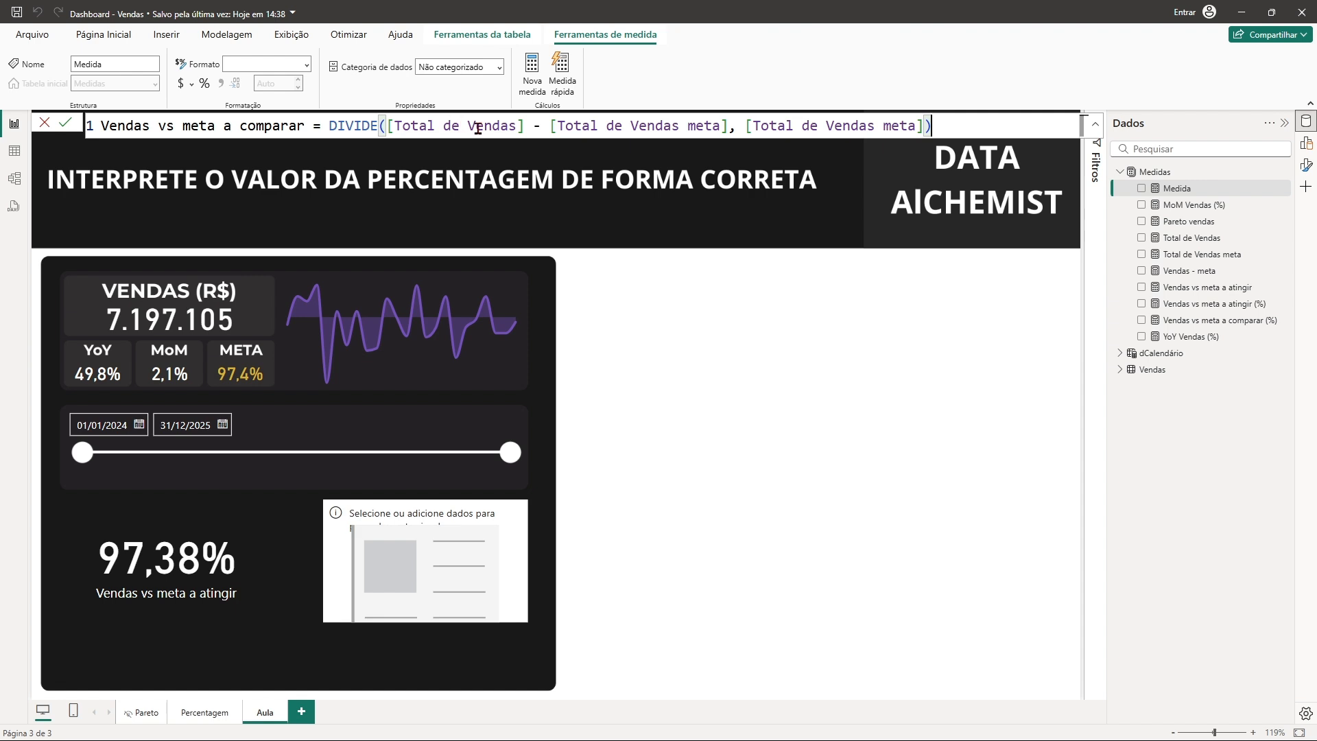
{"action": "key", "text": "Return"}
Step: Format the measure Vendas vs meta a comparar as a percentage and add it to the remaining empty card
{"action": "left_click", "coordinate": [204, 84]}
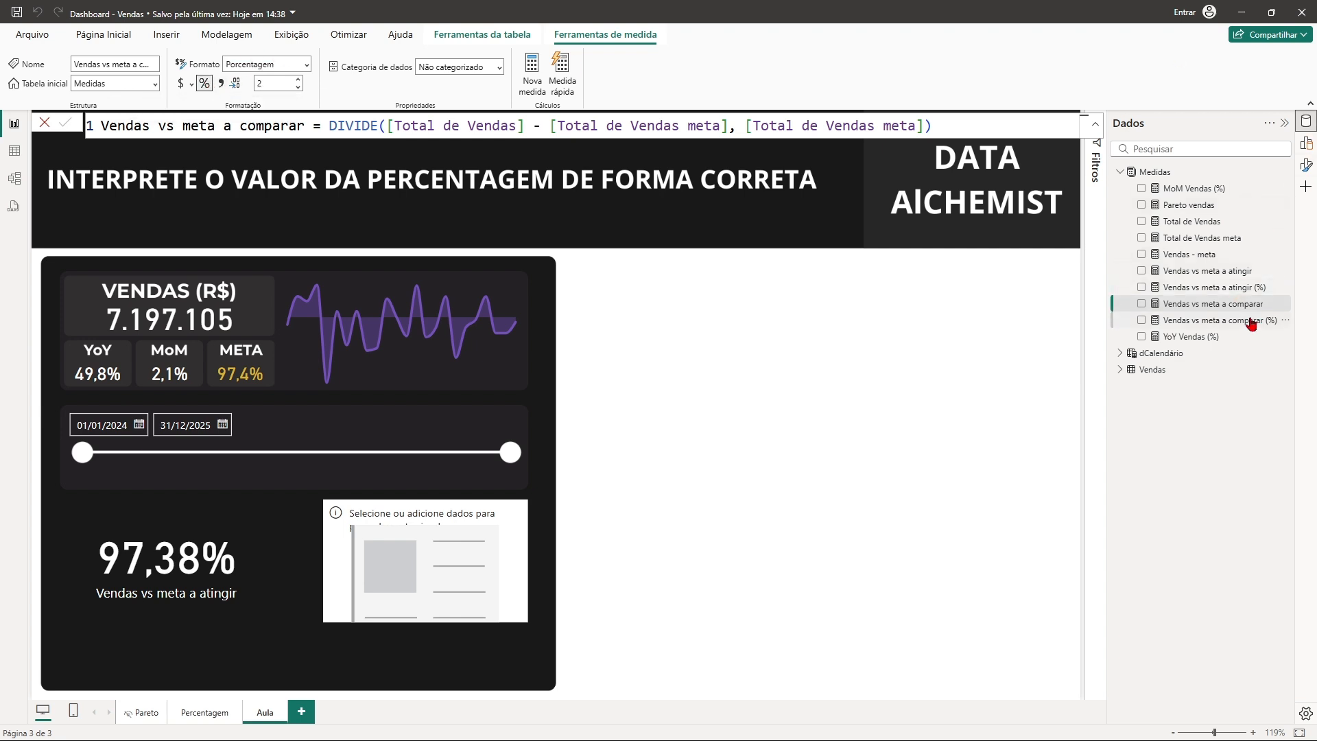
{"action": "left_click_drag", "start_coordinate": [1224, 308], "coordinate": [461, 527]}
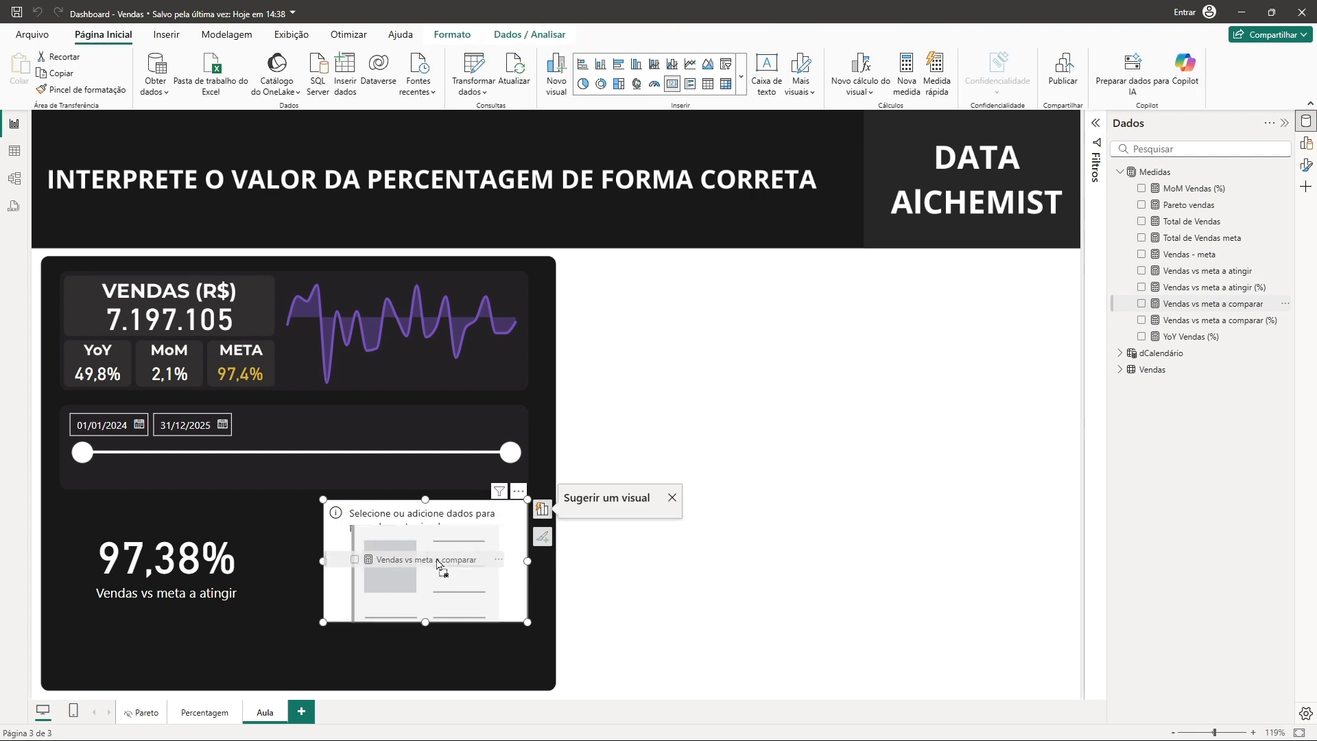
{"action": "left_click", "coordinate": [768, 569]}
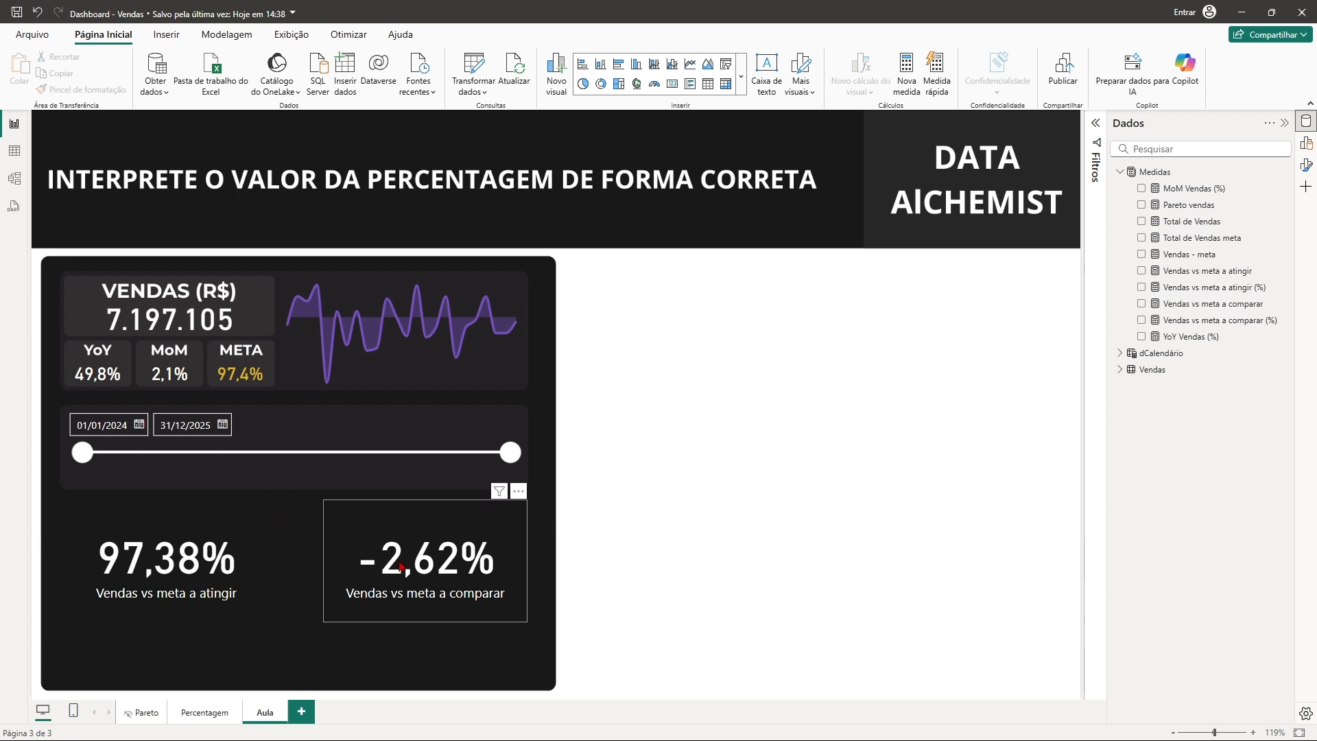
Step: Append -1 to the formula of the measure Vendas vs meta a atingir and commit it
{"action": "left_click", "coordinate": [169, 559]}
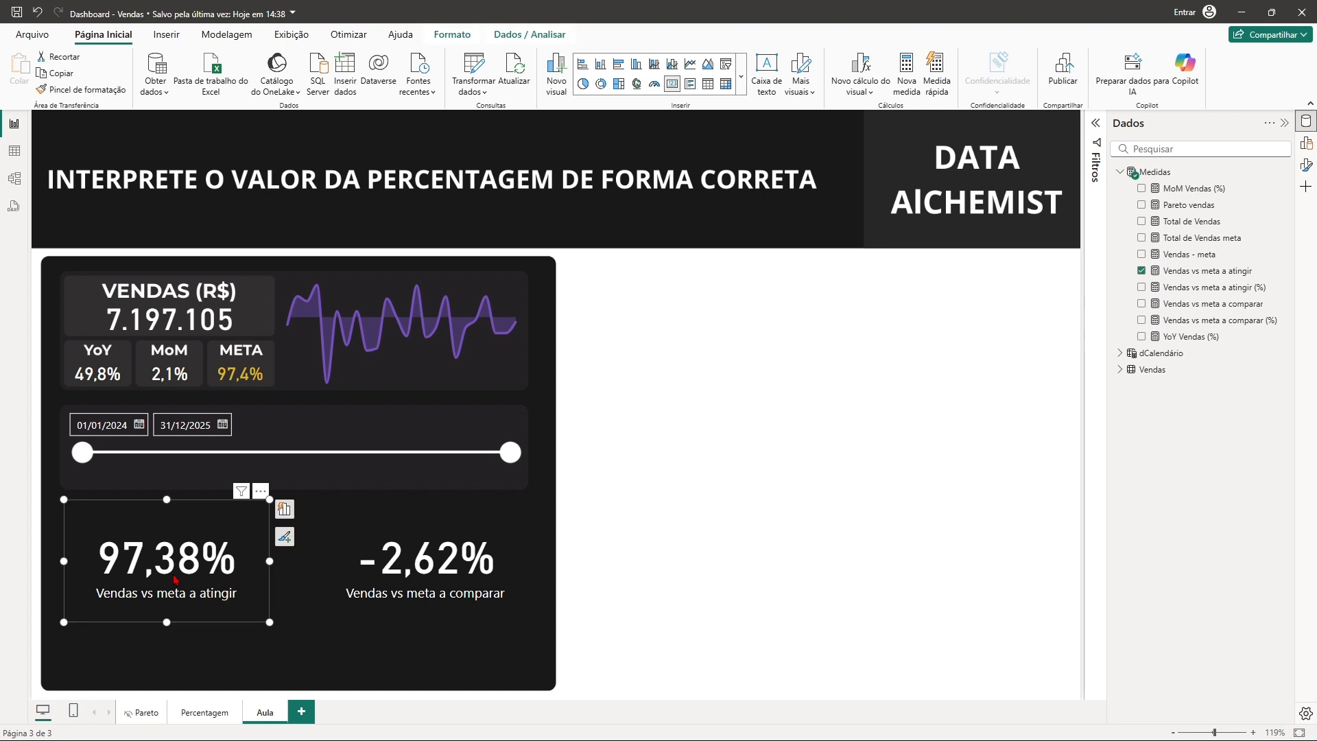
{"action": "left_click", "coordinate": [1208, 271]}
{"action": "left_click", "coordinate": [815, 126]}
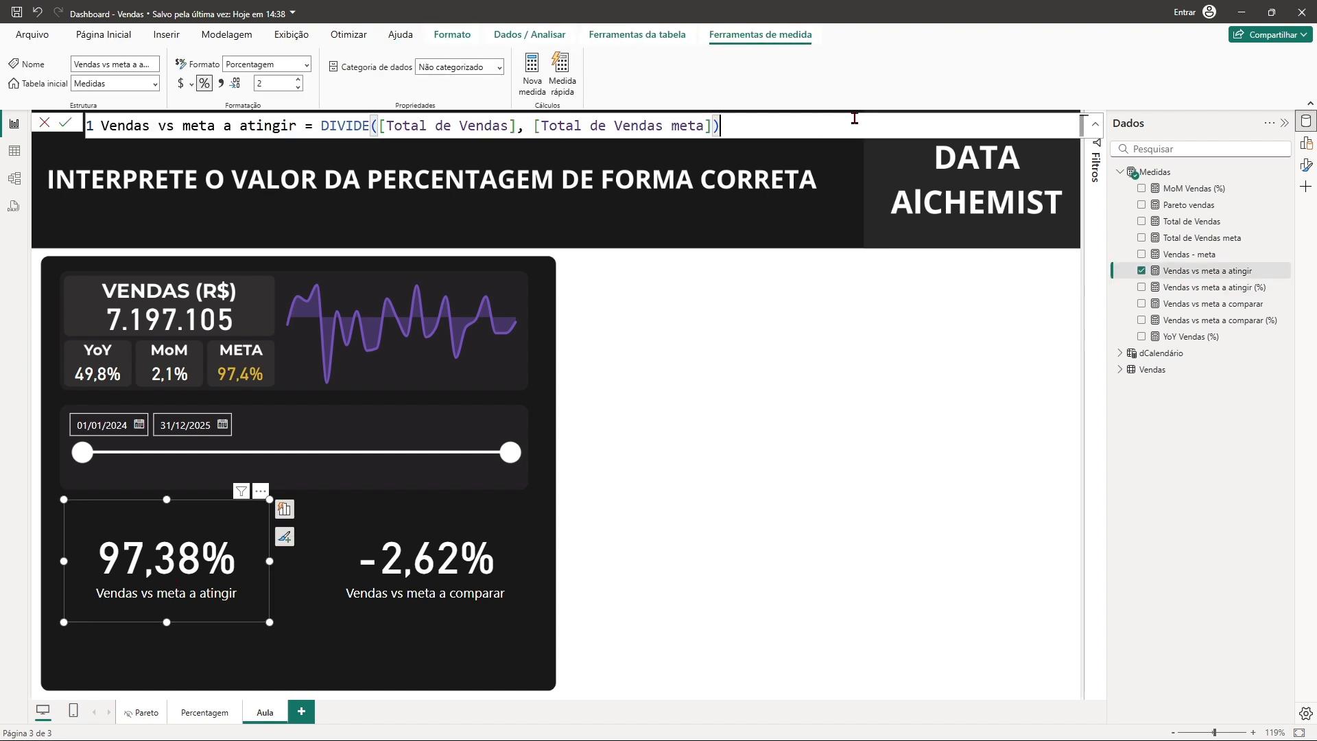
{"action": "type", "text": "-1"}
{"action": "key", "text": "Return"}
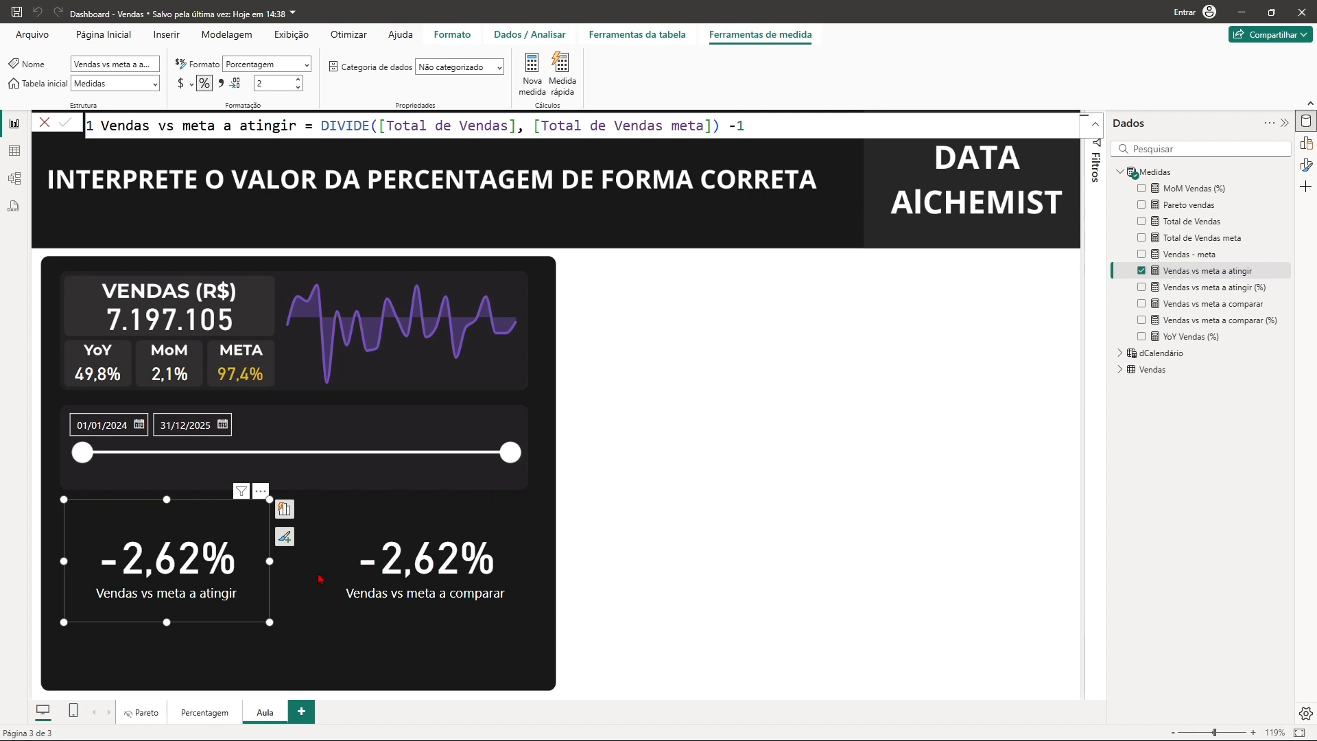
Step: Remove the -1 from the end of the Vendas vs meta a atingir formula, commit it and deselect the card
{"action": "left_click", "coordinate": [774, 125]}
{"action": "key", "text": "BackSpace"}
{"action": "key", "text": "BackSpace"}
{"action": "key", "text": "BackSpace"}
{"action": "key", "text": "Return"}
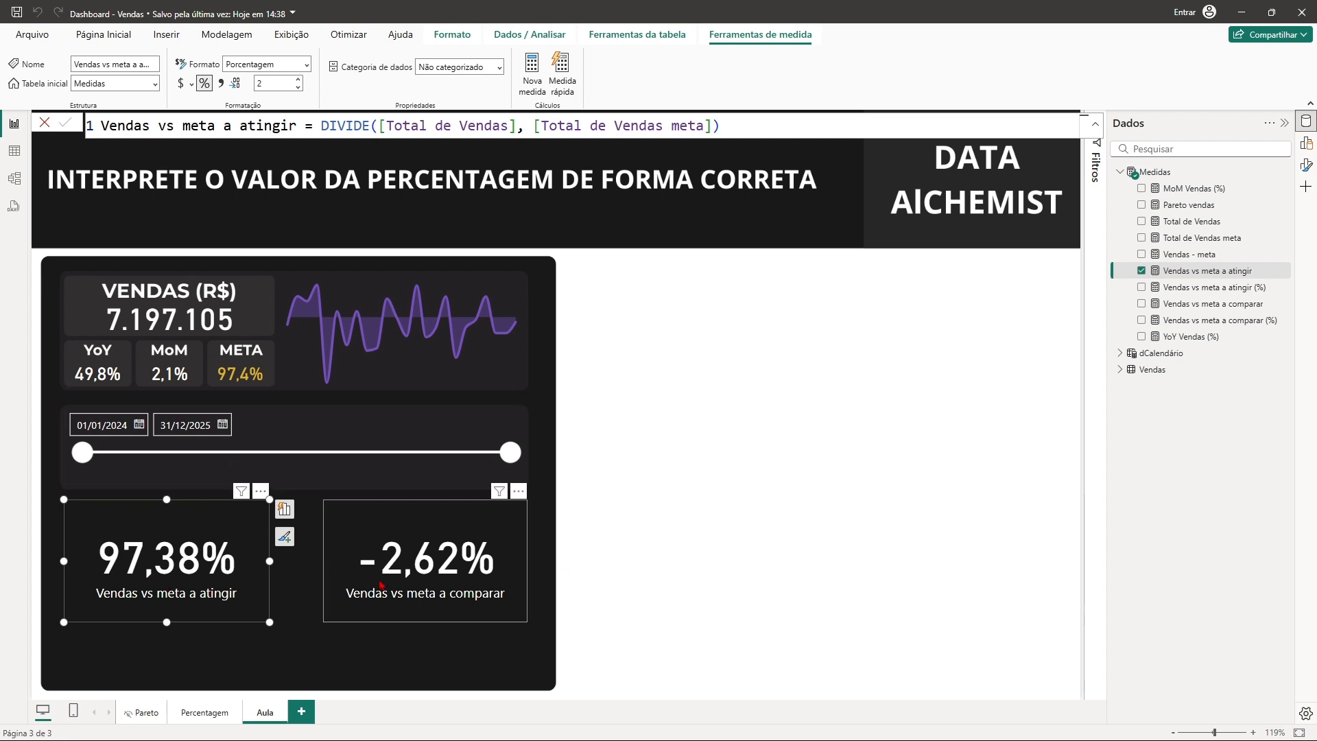
{"action": "left_click", "coordinate": [650, 547]}
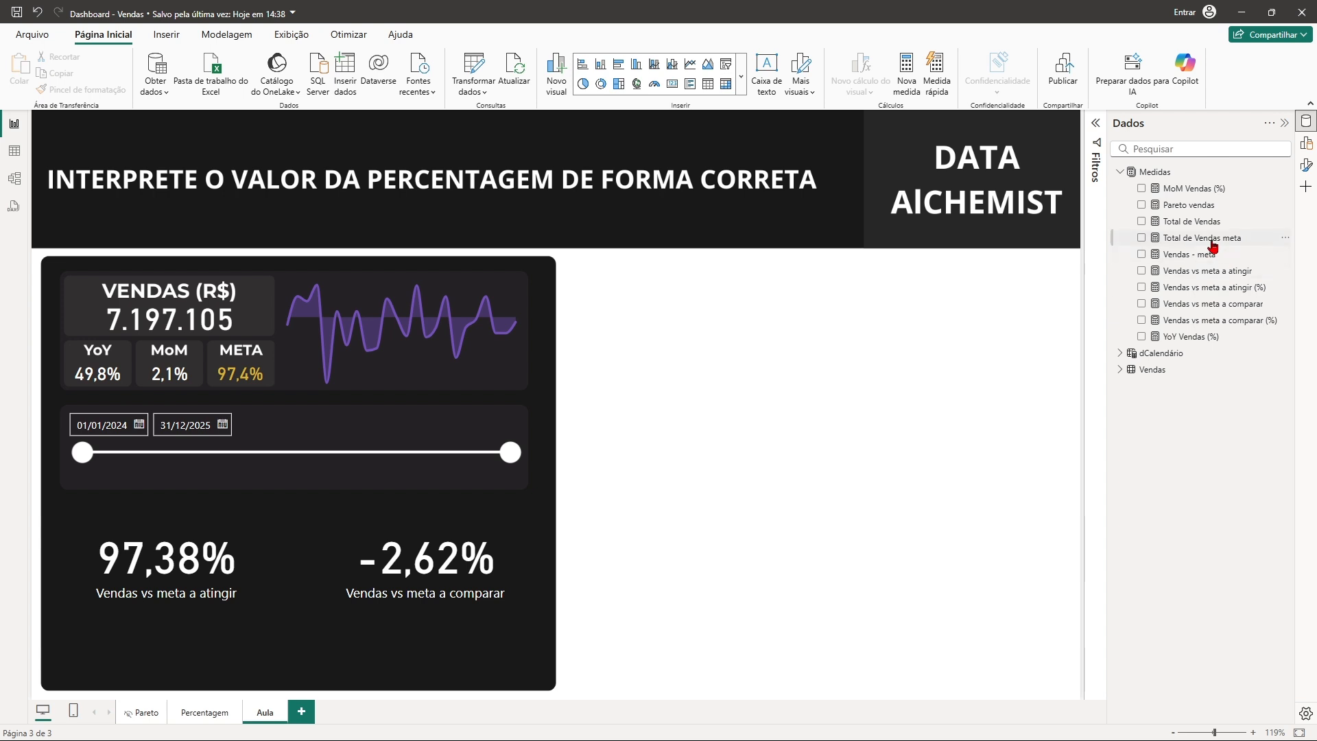
Step: Add a card showing Total de Vendas meta in the empty area of the page and set its display units to Nenhum
{"action": "left_click_drag", "start_coordinate": [1219, 238], "coordinate": [840, 389]}
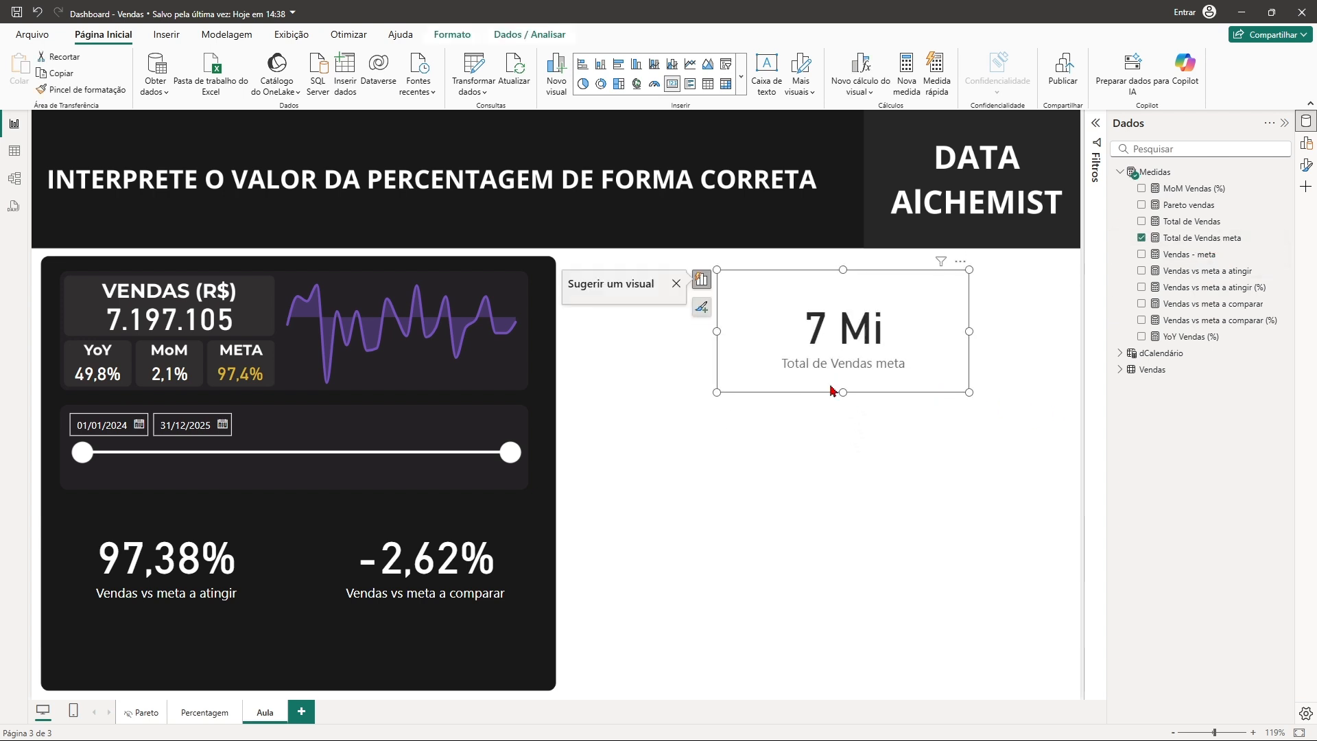
{"action": "left_click", "coordinate": [1306, 166]}
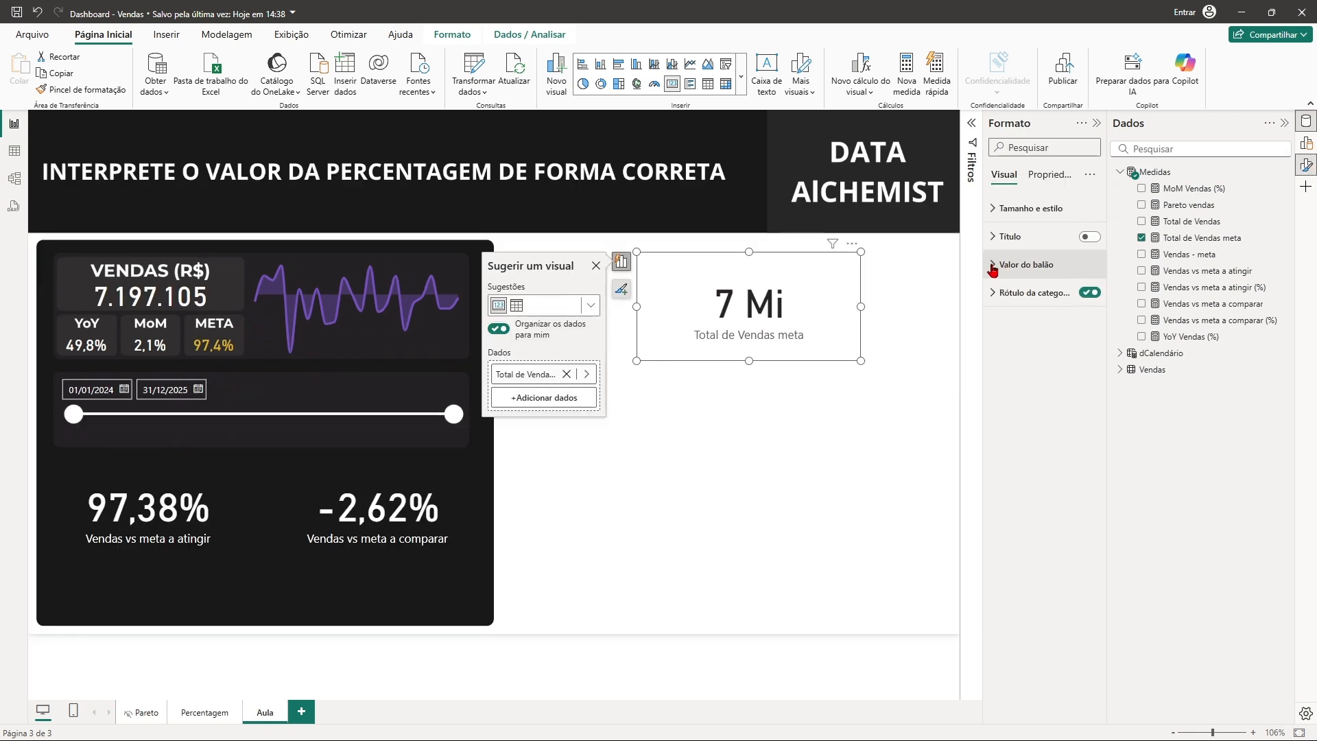
{"action": "left_click", "coordinate": [1013, 272]}
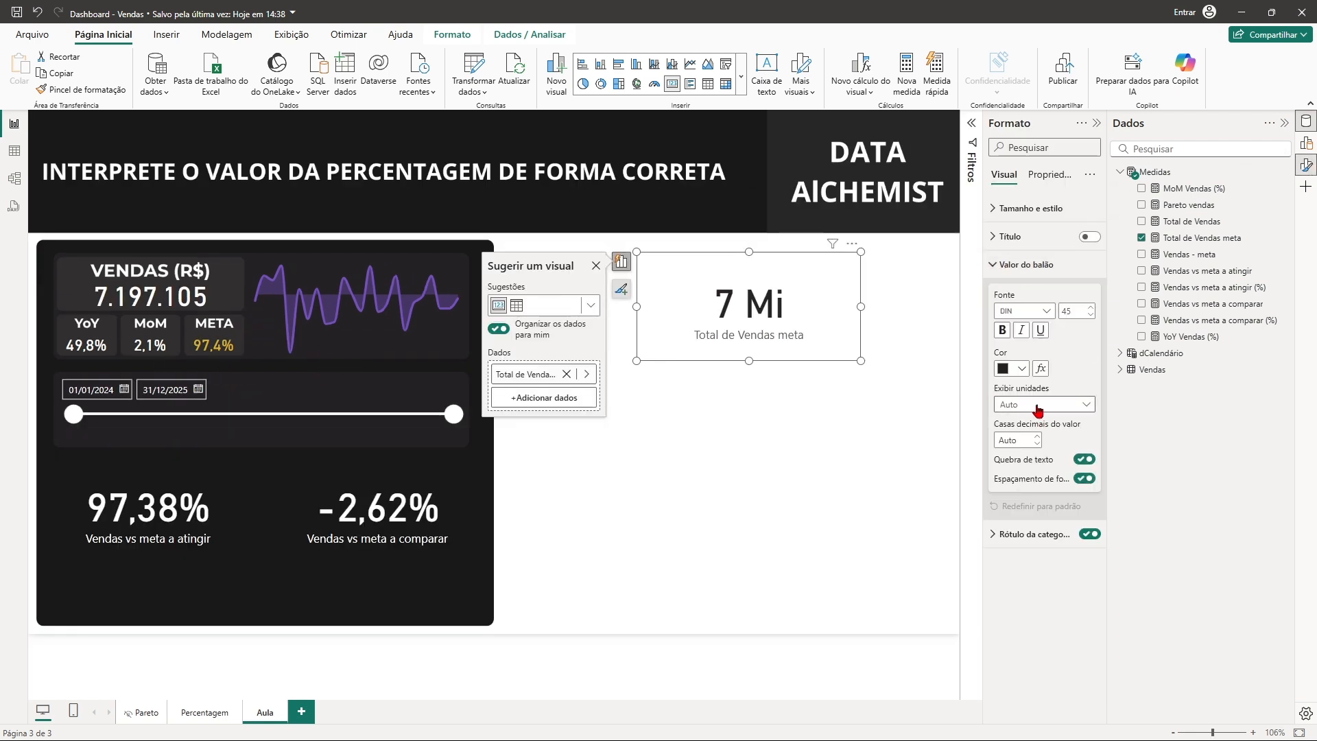
{"action": "left_click", "coordinate": [1009, 405]}
{"action": "left_click", "coordinate": [1011, 439]}
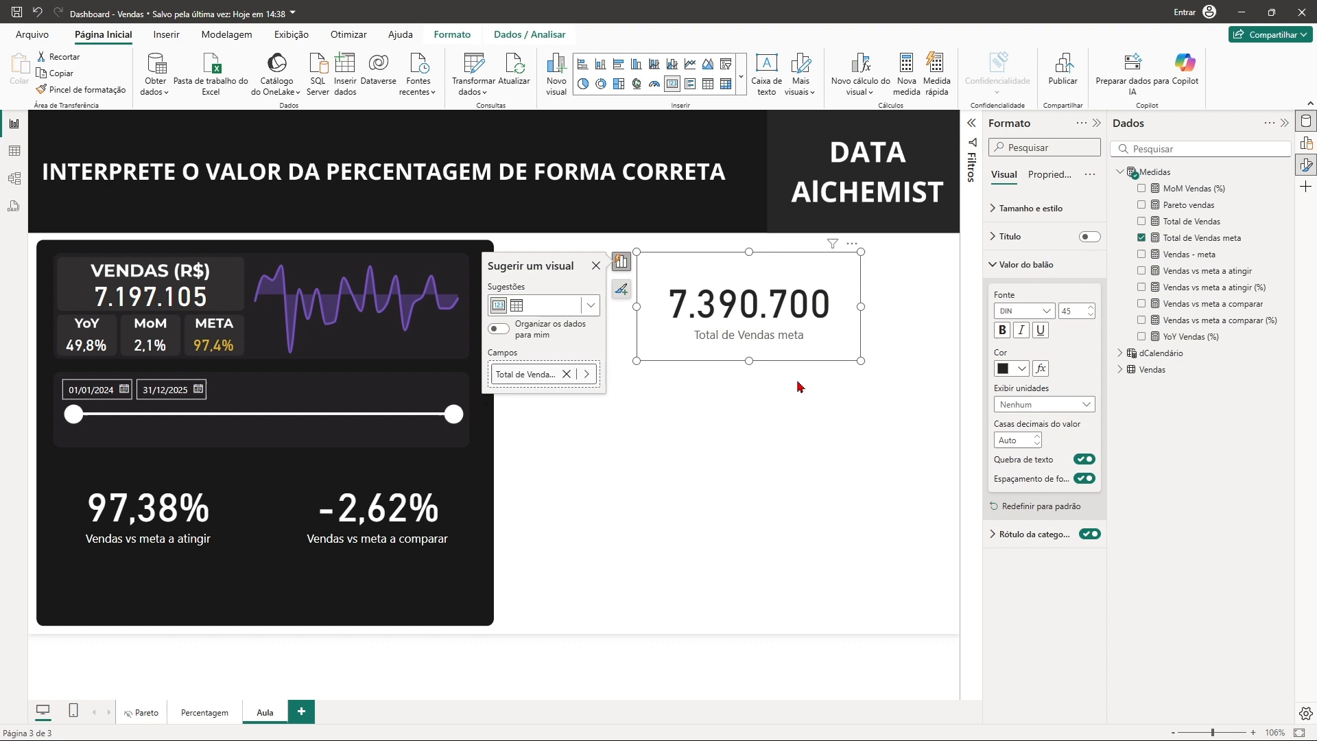
{"action": "left_click", "coordinate": [875, 446]}
{"action": "left_click", "coordinate": [1096, 124]}
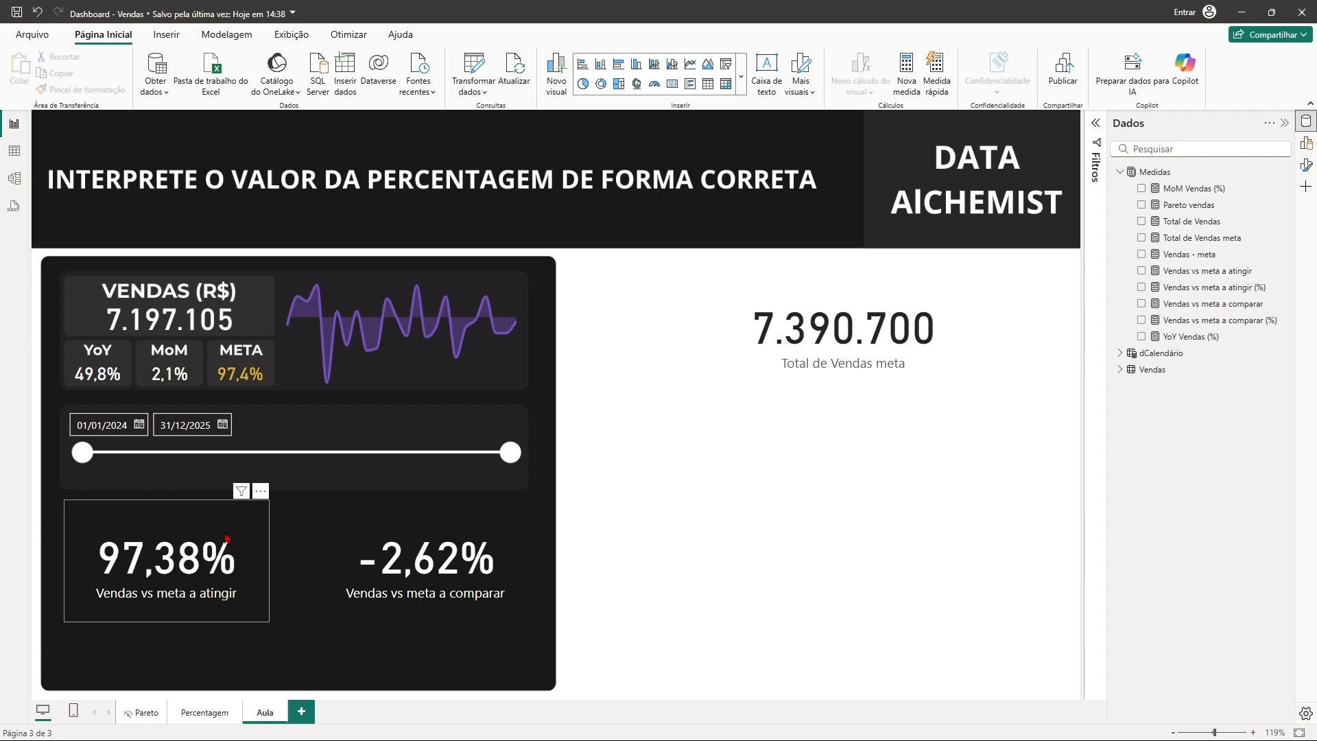
Step: Compare the DAX formulas of the measures Vendas vs meta a atingir and Vendas vs meta a comparar behind the two percentage cards
{"action": "left_click", "coordinate": [235, 577]}
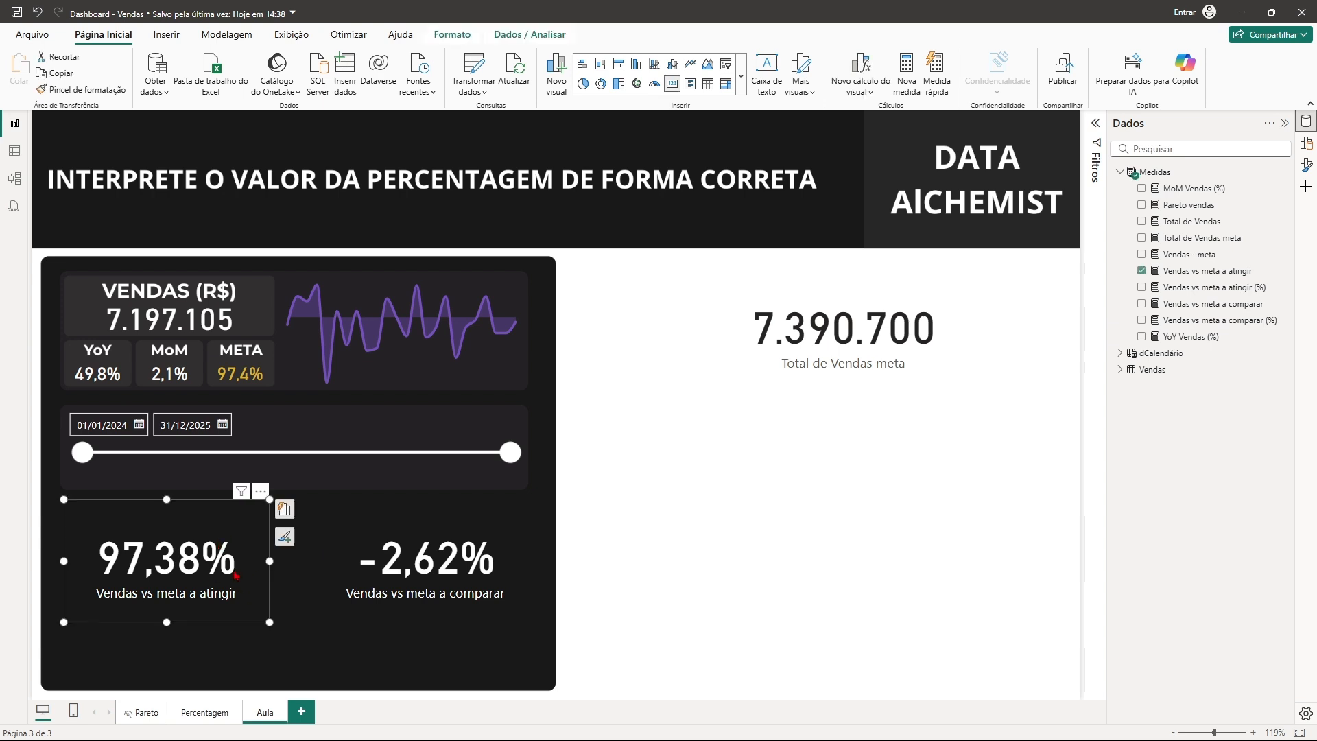
{"action": "left_click", "coordinate": [1202, 274]}
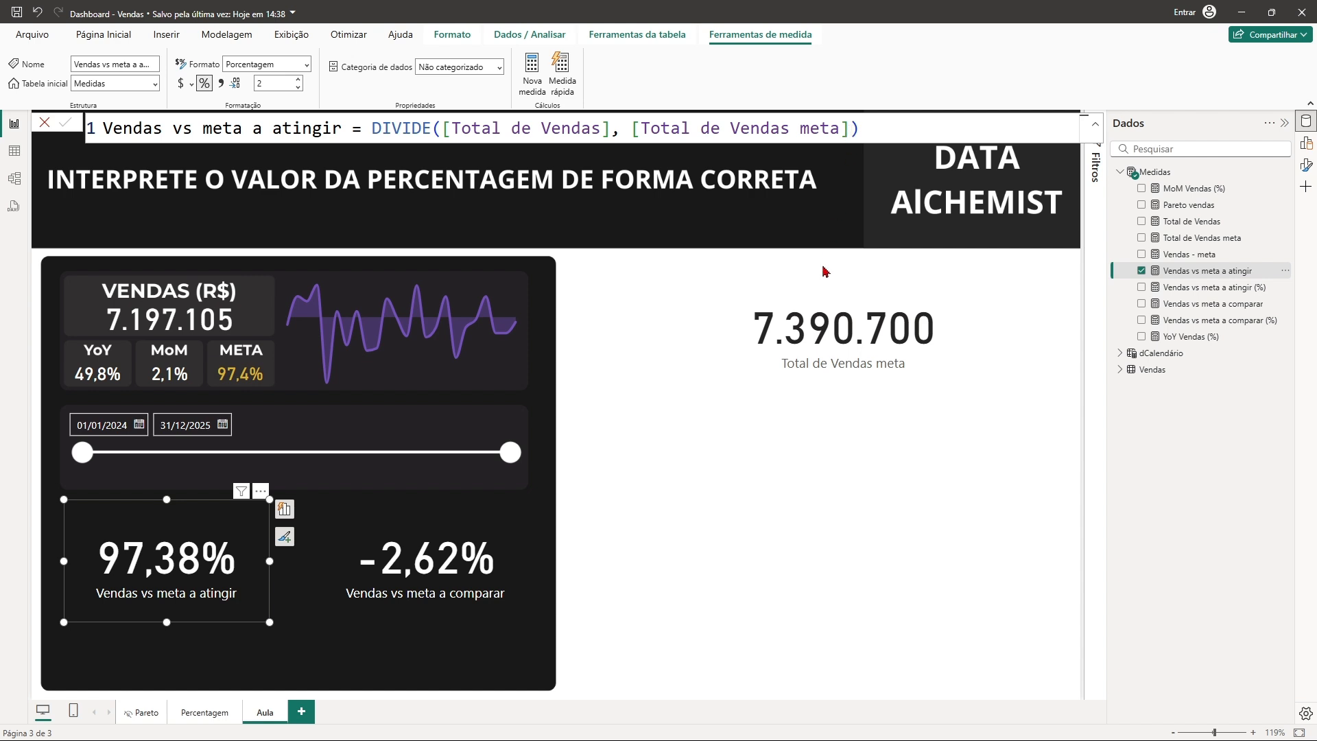
{"action": "left_click", "coordinate": [483, 606]}
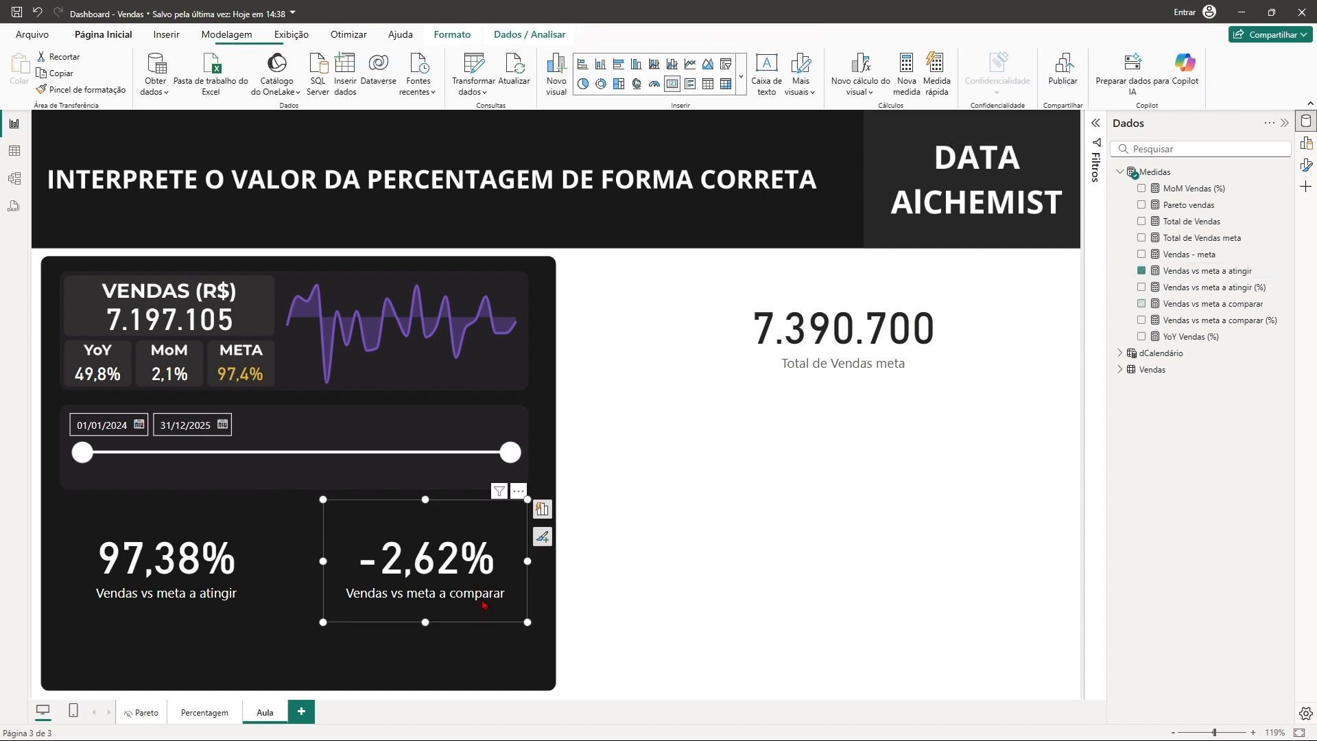
{"action": "left_click", "coordinate": [1189, 304]}
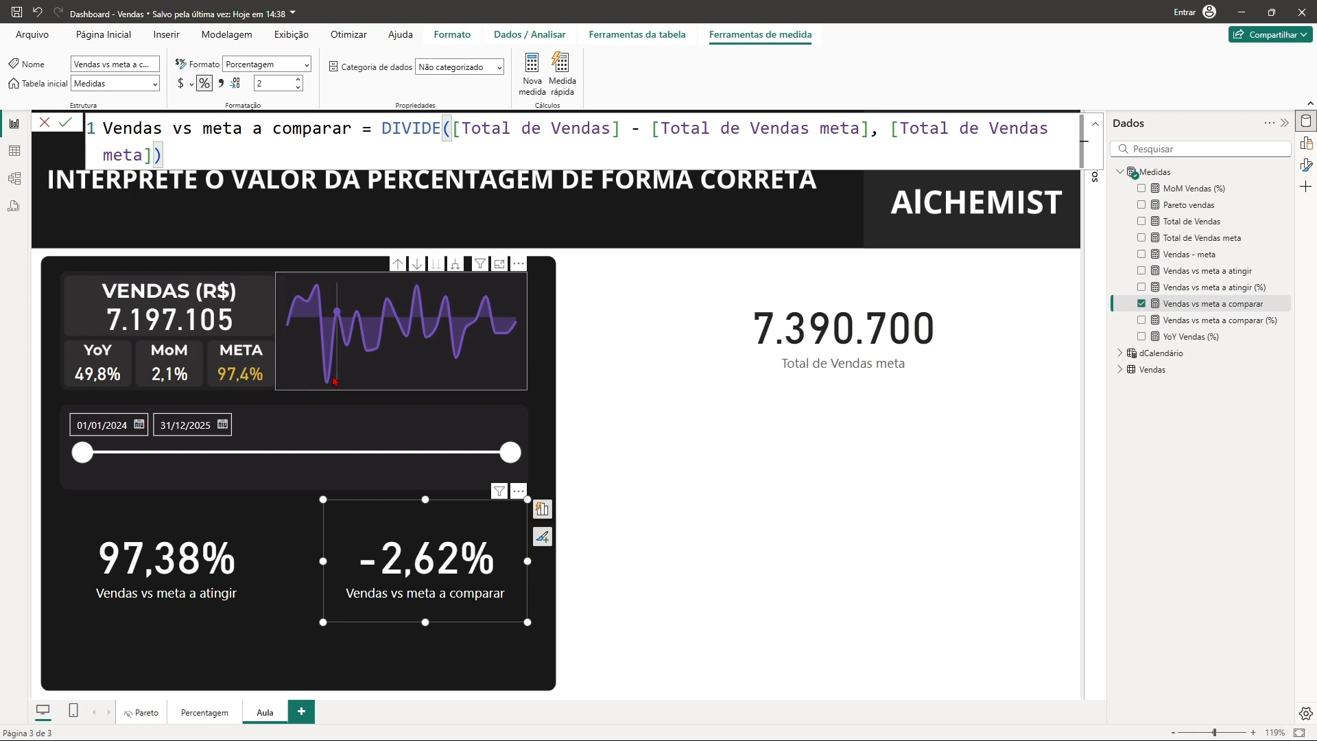
{"action": "mouse_move", "coordinate": [334, 379]}
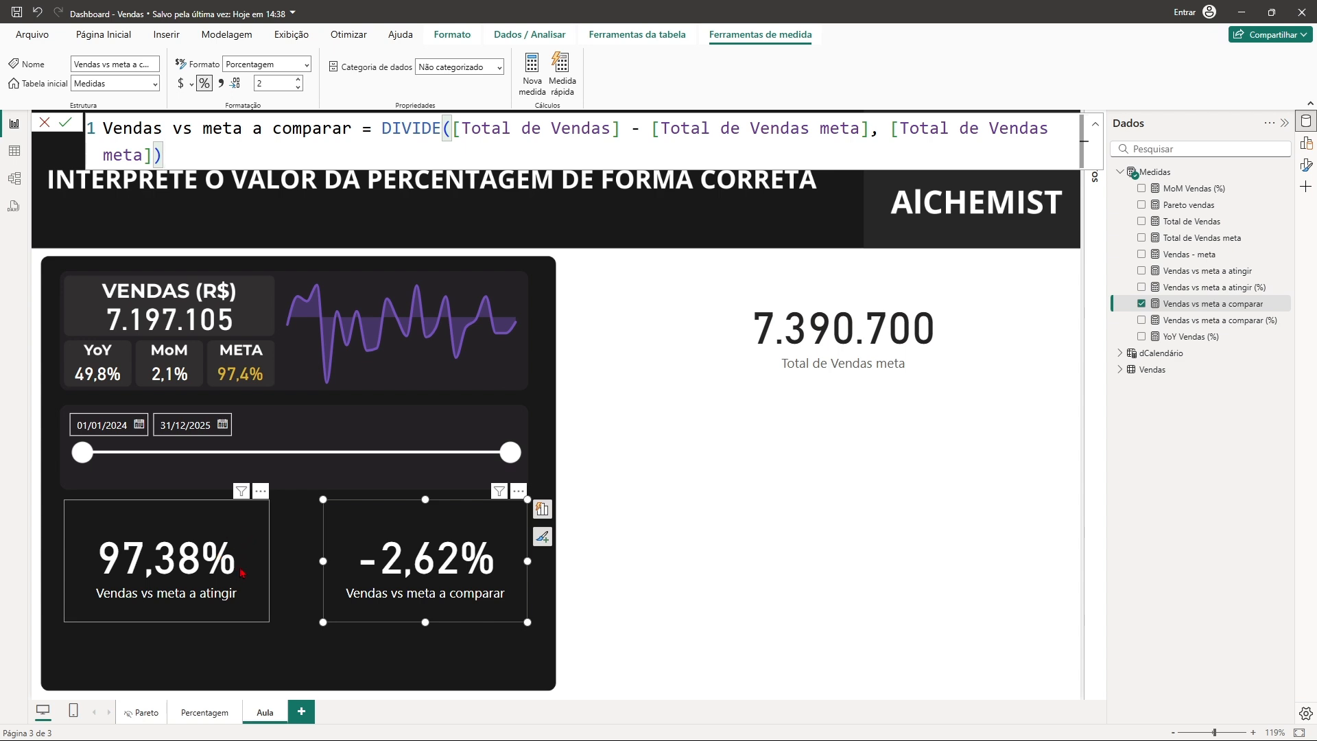
{"action": "left_click", "coordinate": [219, 537]}
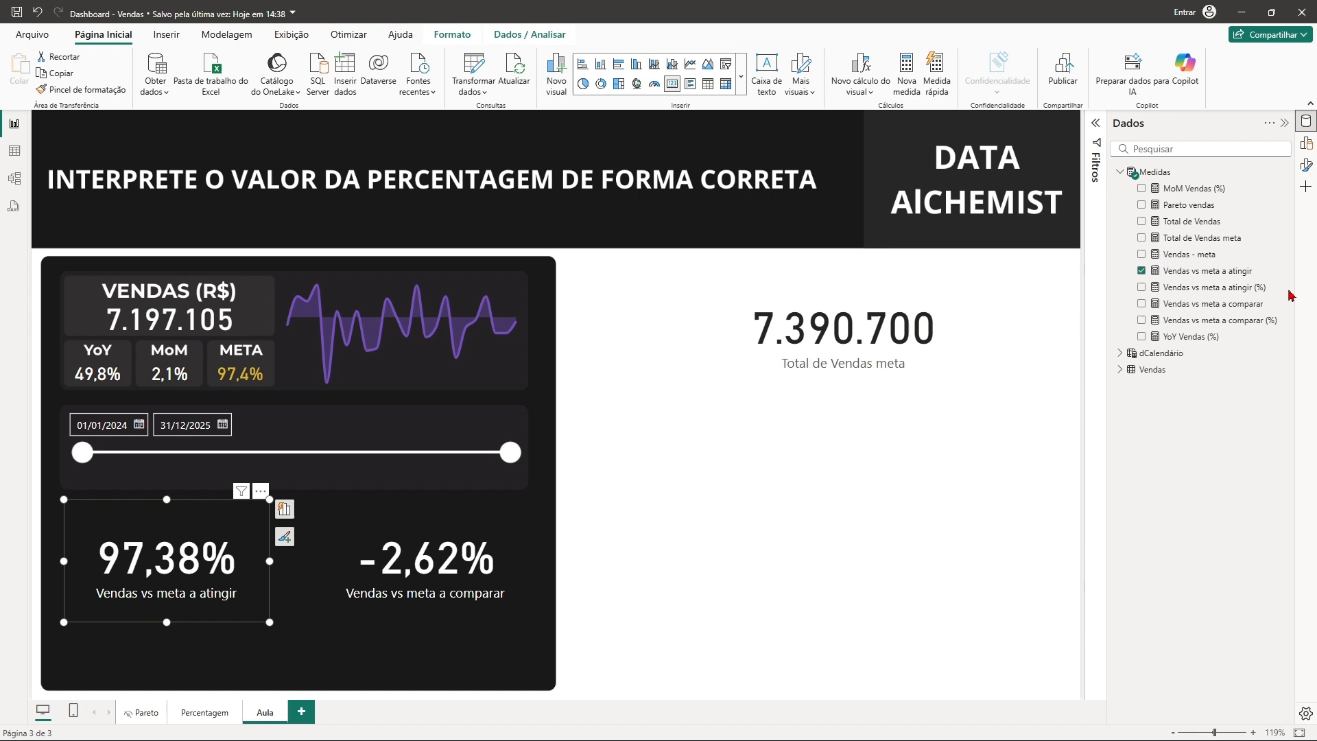
{"action": "left_click", "coordinate": [1202, 275]}
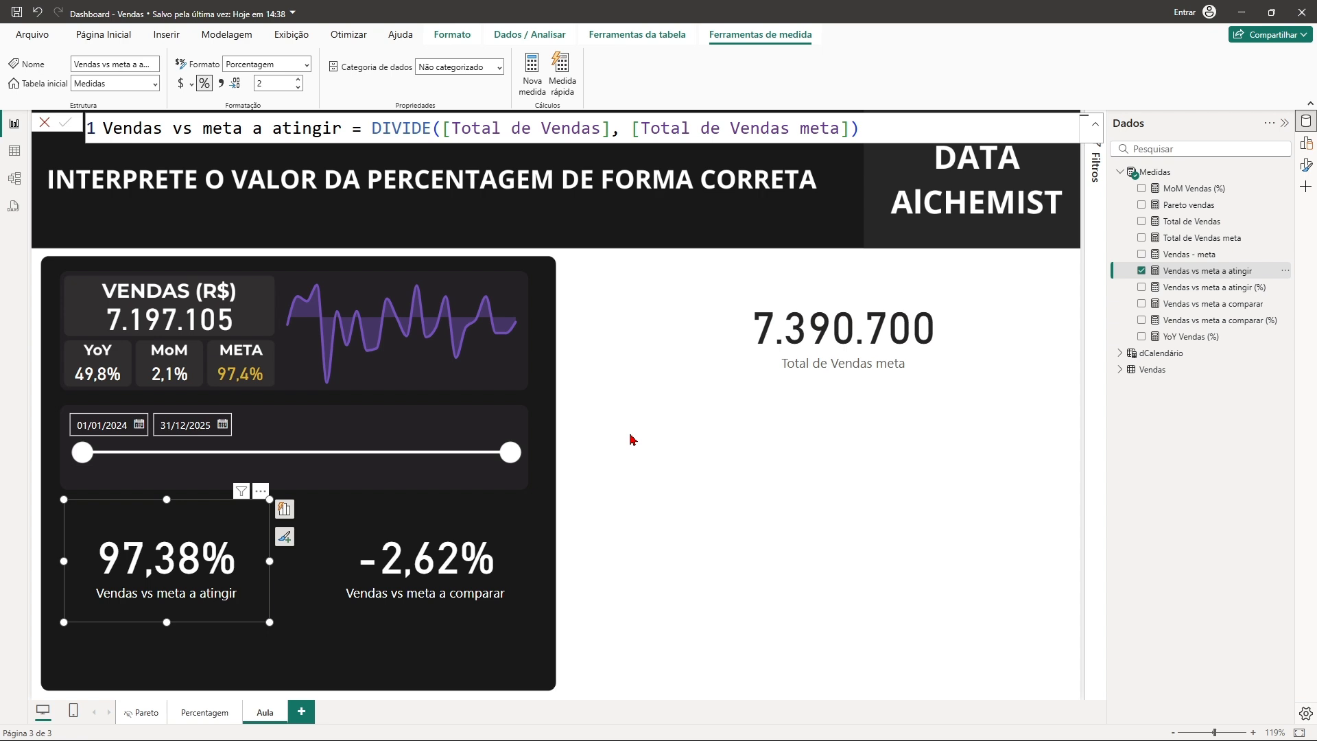
{"action": "left_click", "coordinate": [505, 549]}
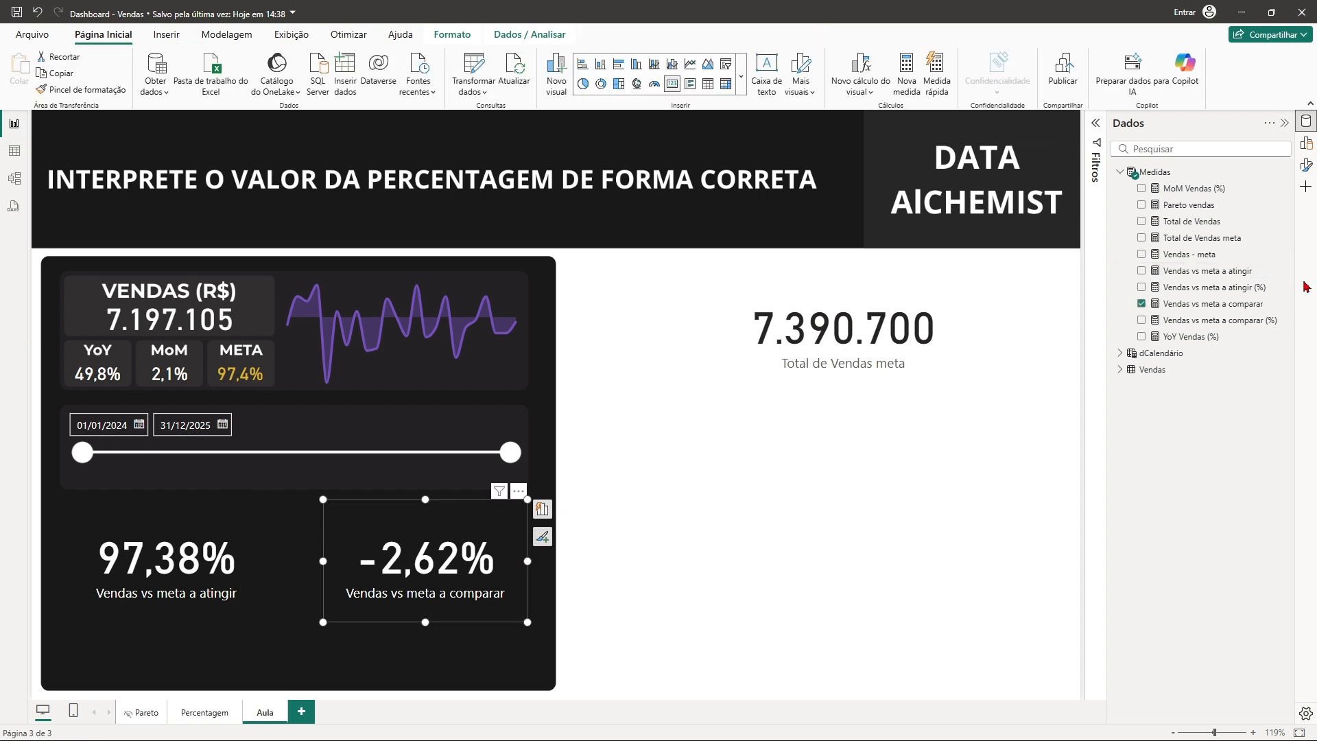
{"action": "left_click", "coordinate": [1190, 306]}
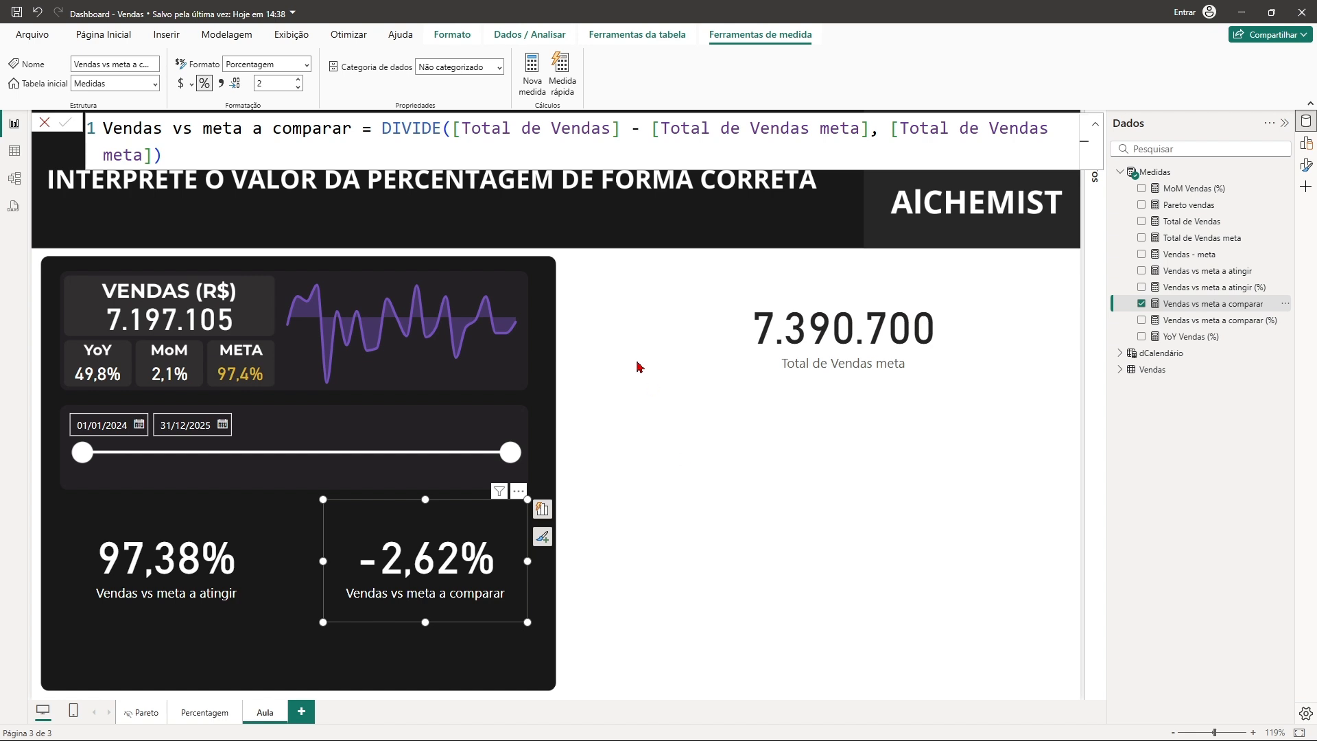
{"action": "left_click", "coordinate": [639, 426]}
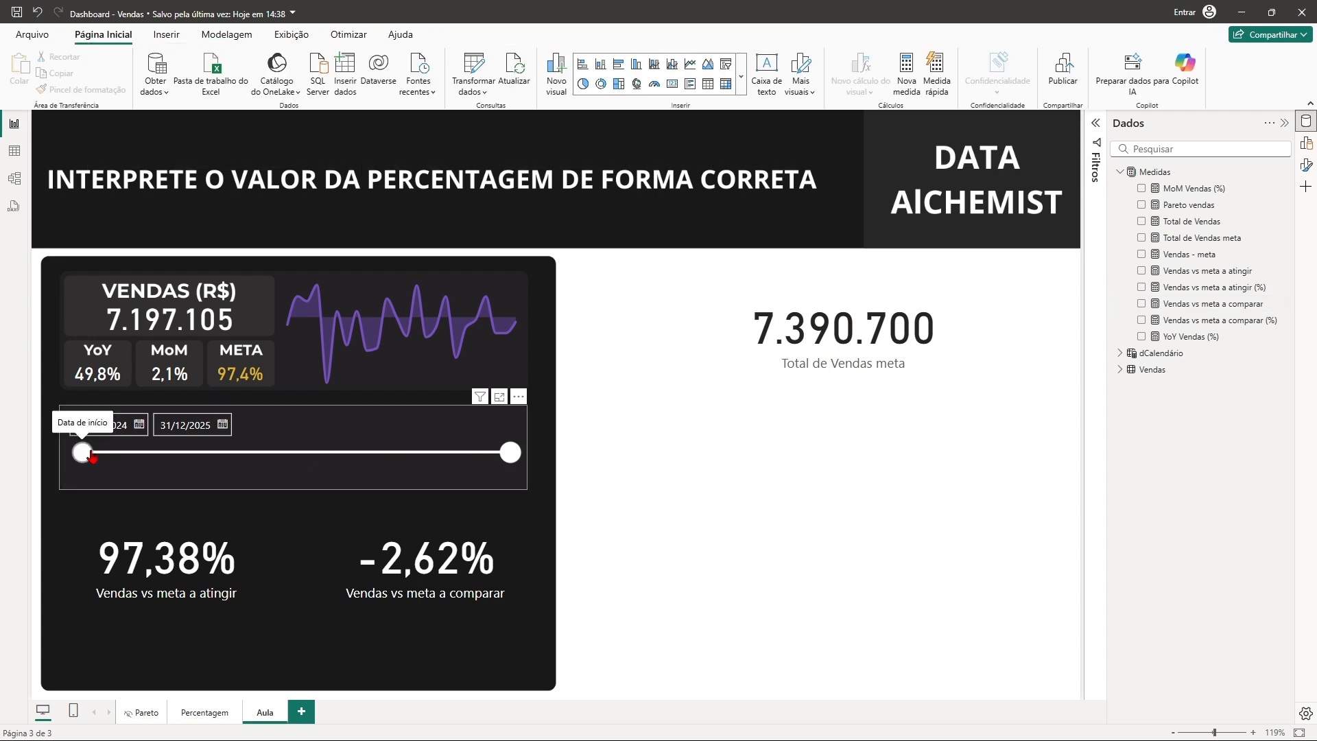
Step: Set the date slicer's start to 29/04/2025 and examine the conditional colour rules and base field of the META card's value
{"action": "left_click_drag", "start_coordinate": [83, 453], "coordinate": [366, 454]}
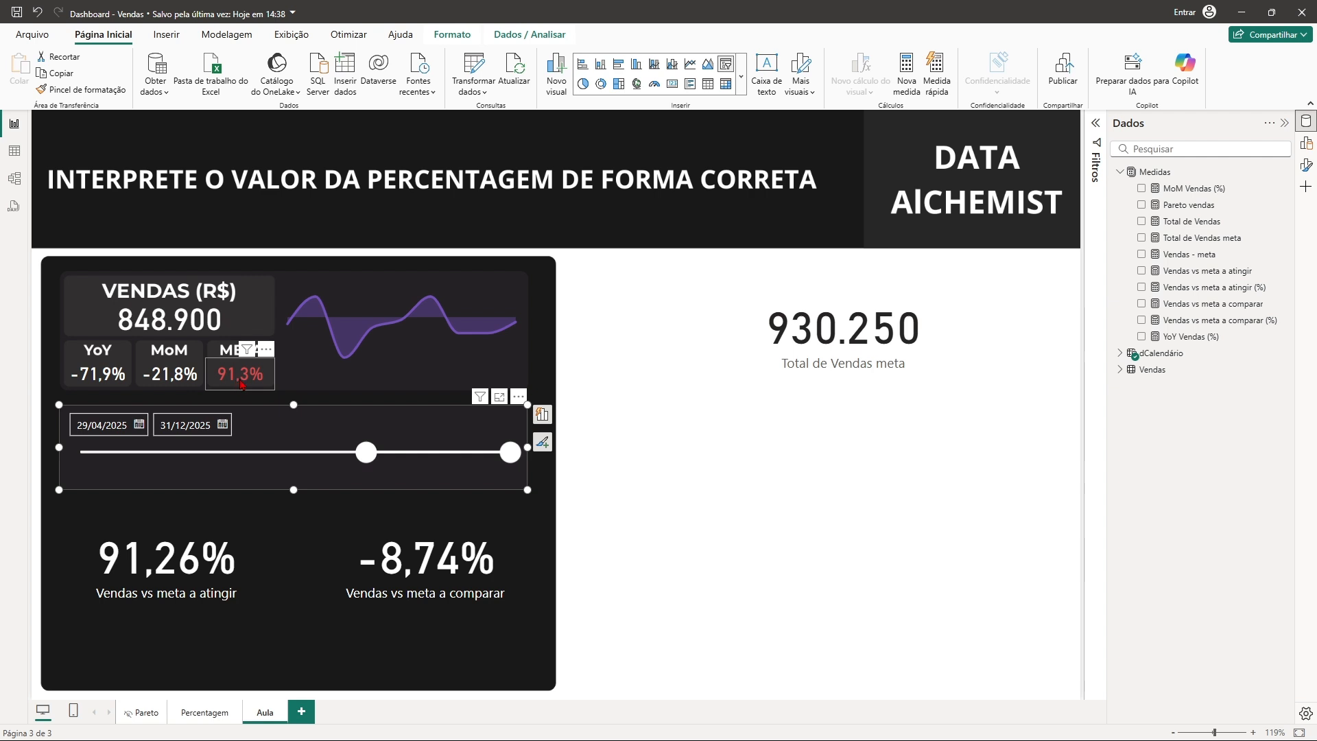
{"action": "left_click", "coordinate": [243, 380]}
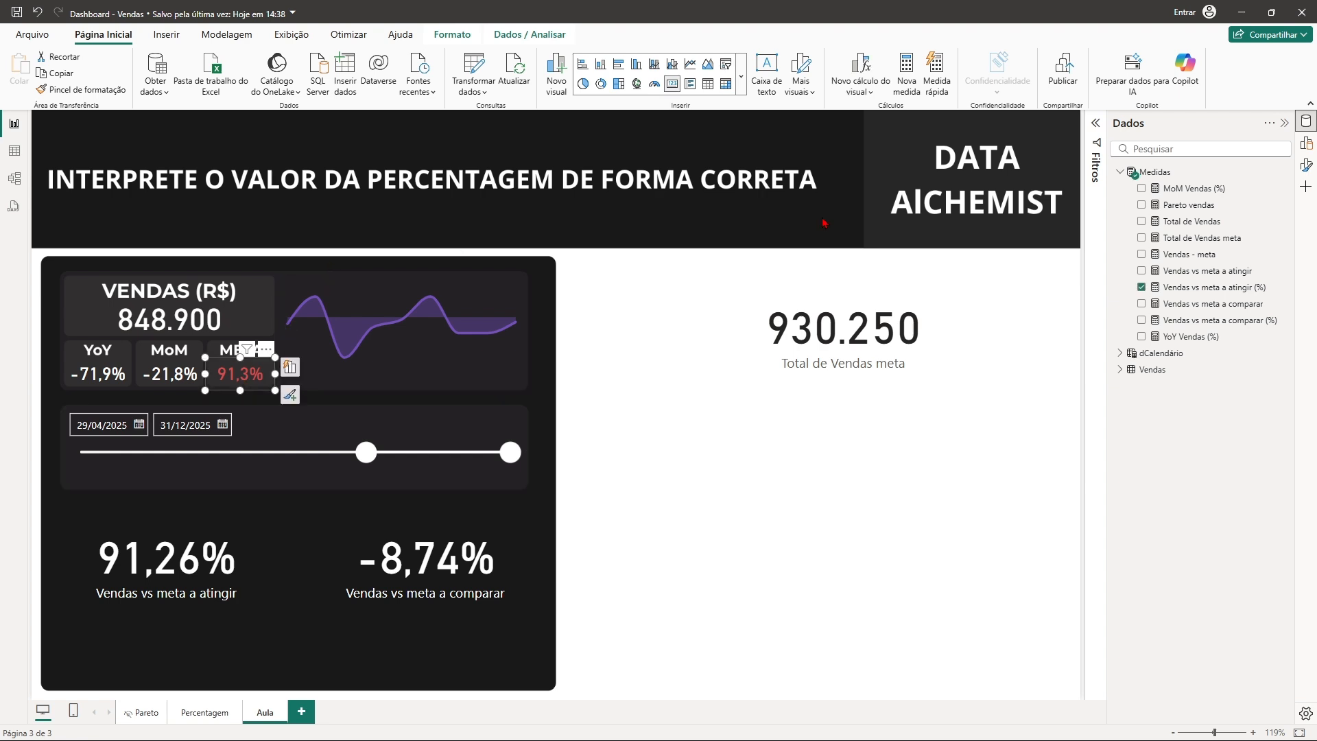
{"action": "left_click", "coordinate": [1306, 167]}
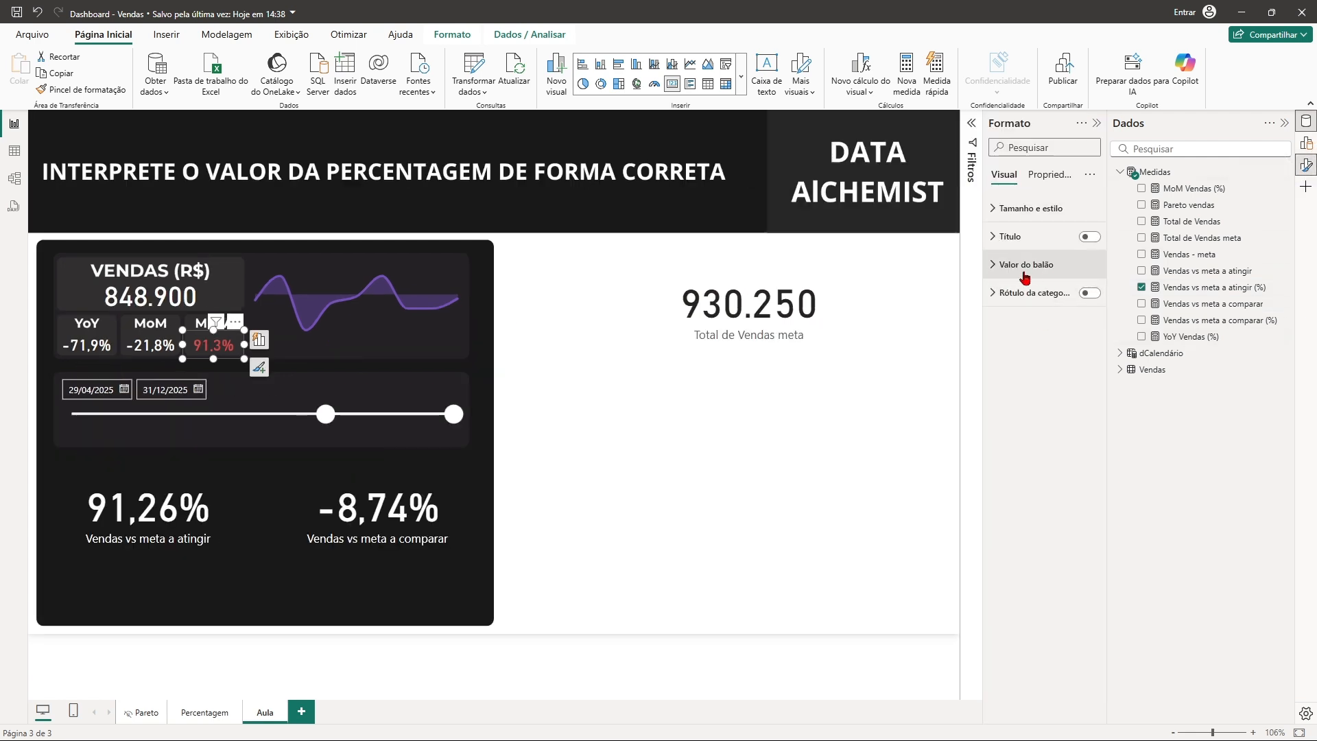
{"action": "left_click", "coordinate": [990, 268]}
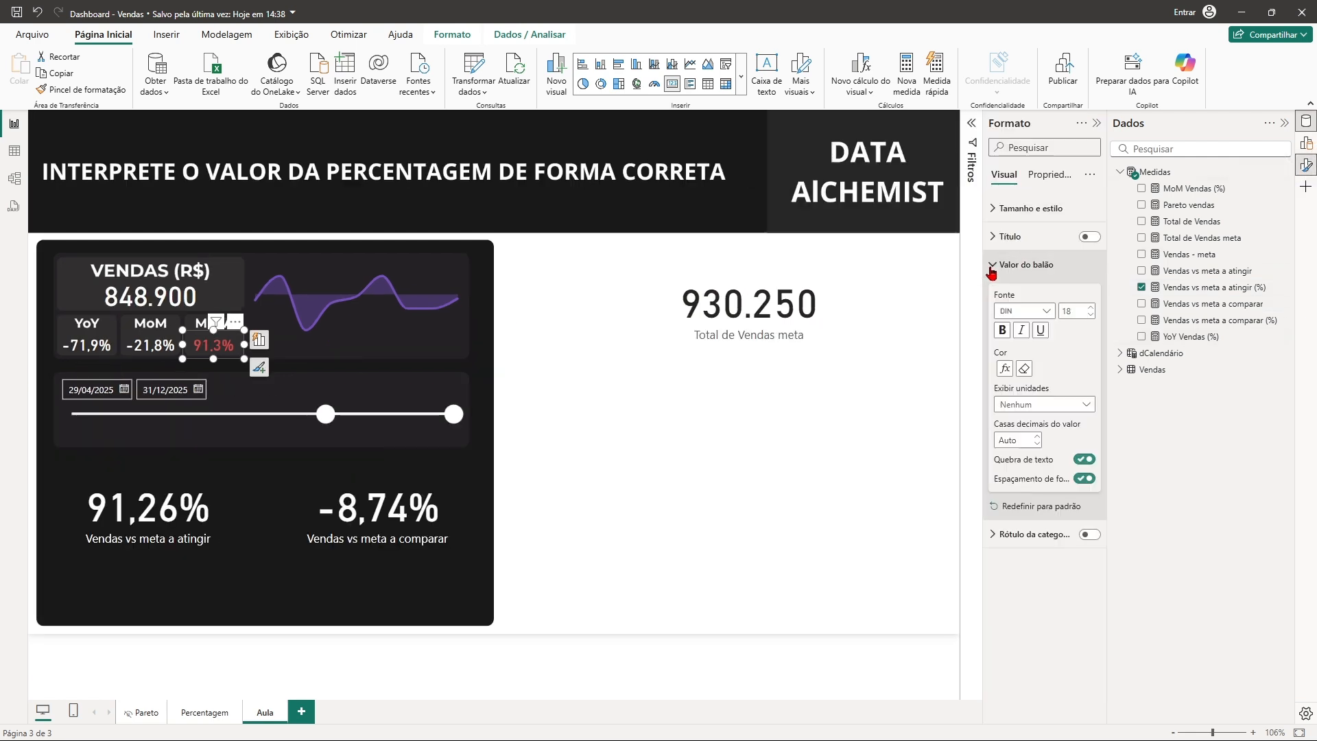
{"action": "left_click", "coordinate": [1005, 370]}
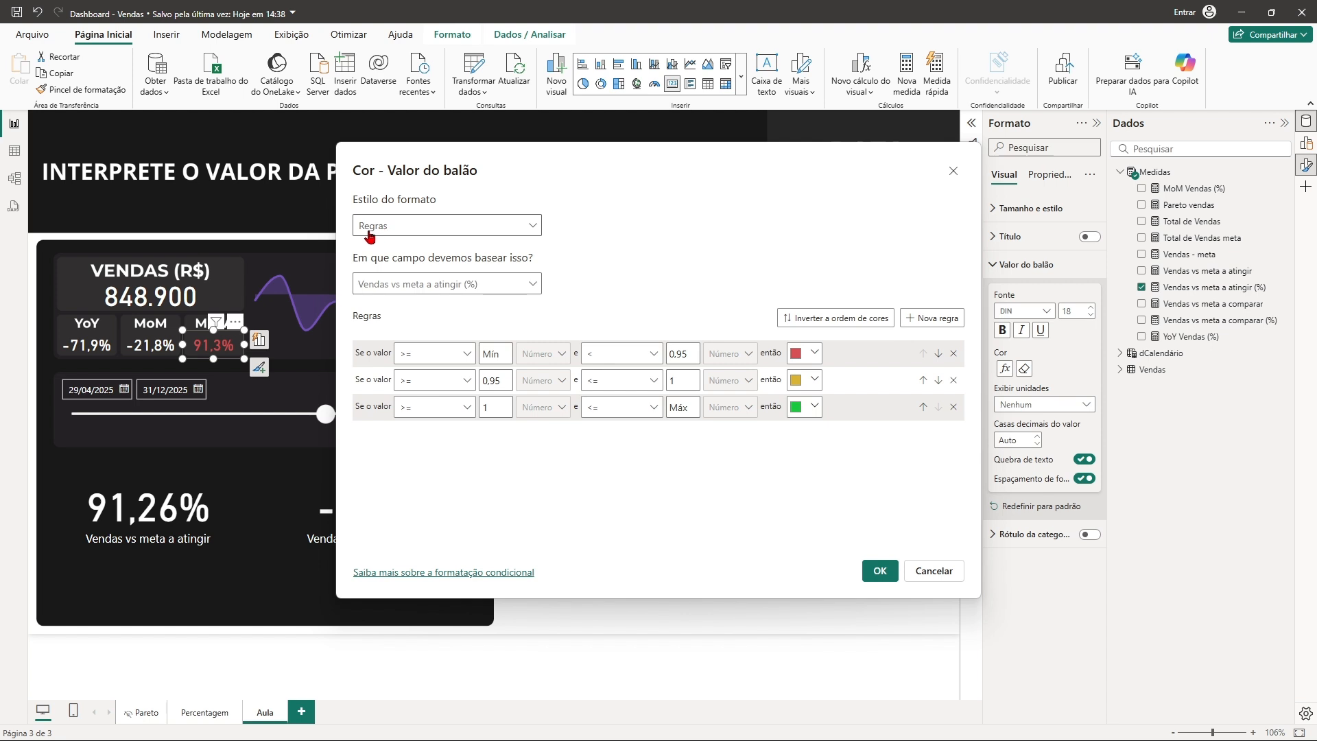
{"action": "left_click", "coordinate": [517, 226]}
{"action": "left_click", "coordinate": [516, 226]}
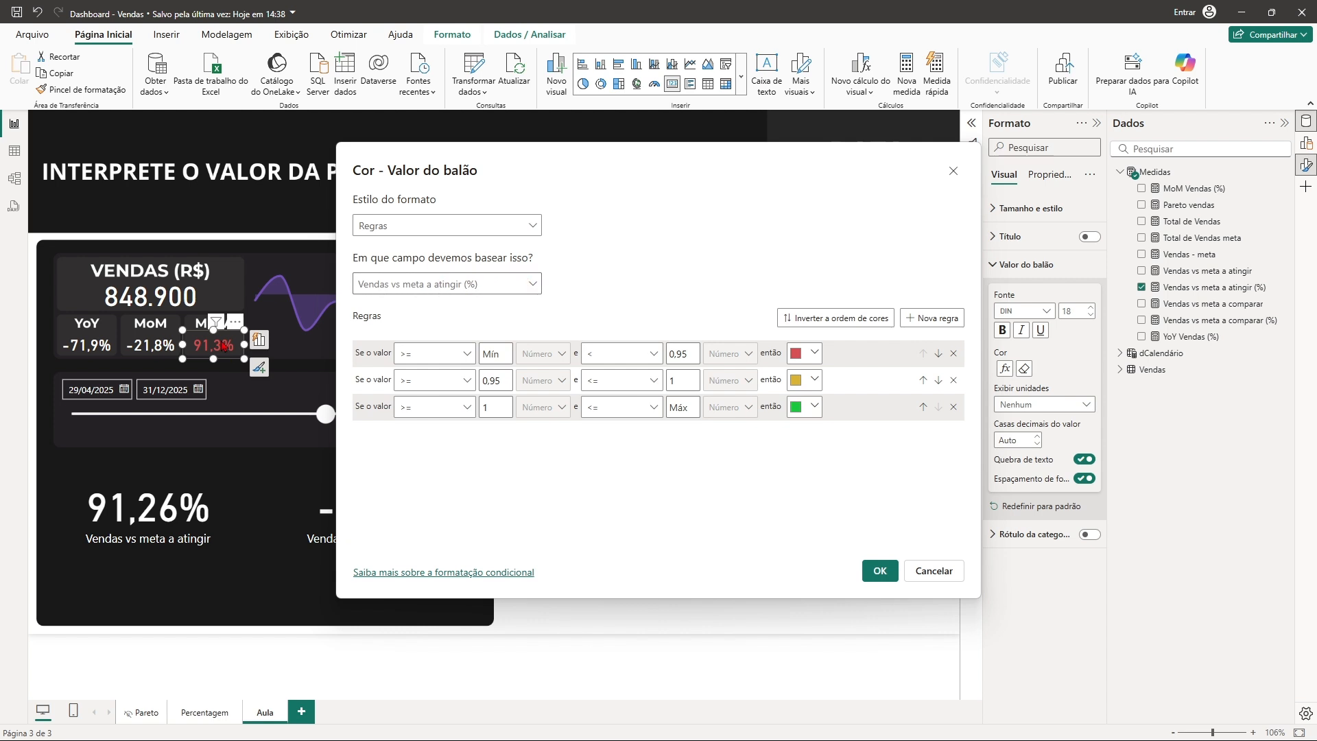
{"action": "left_click", "coordinate": [539, 290]}
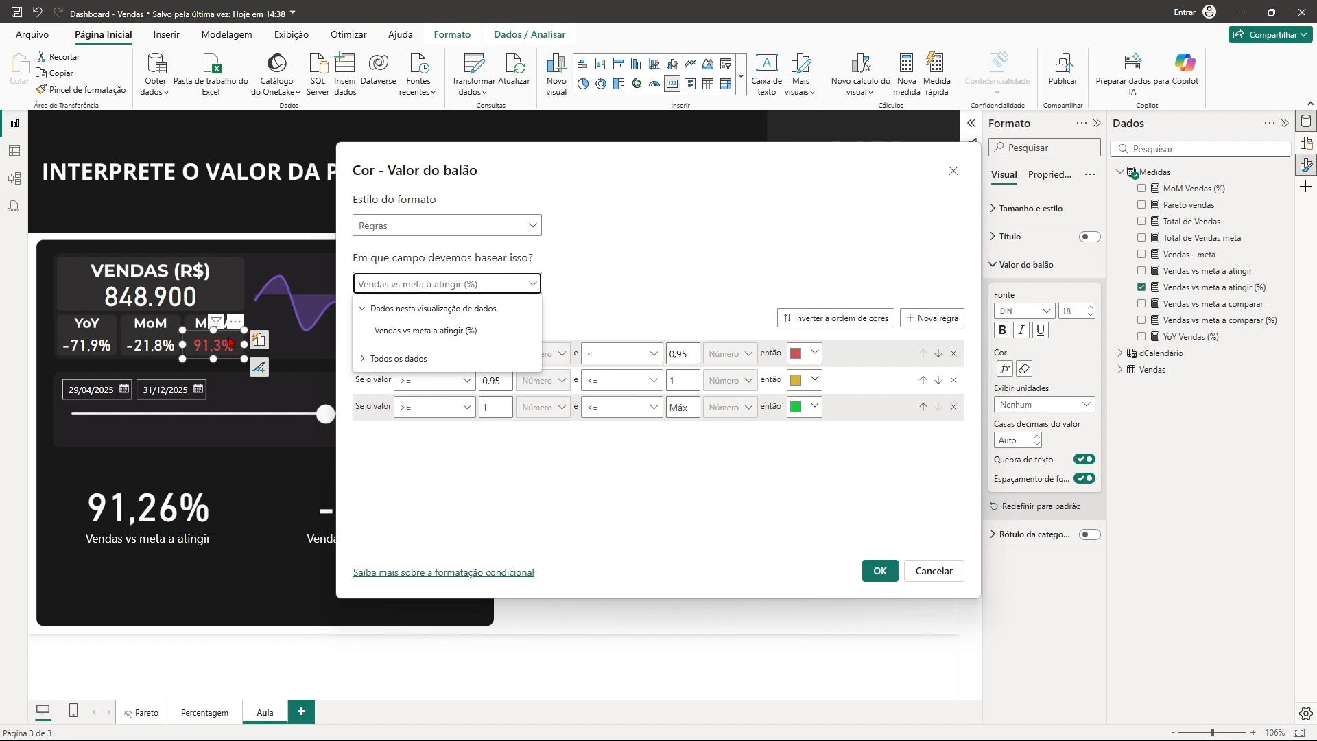
{"action": "left_click", "coordinate": [532, 288]}
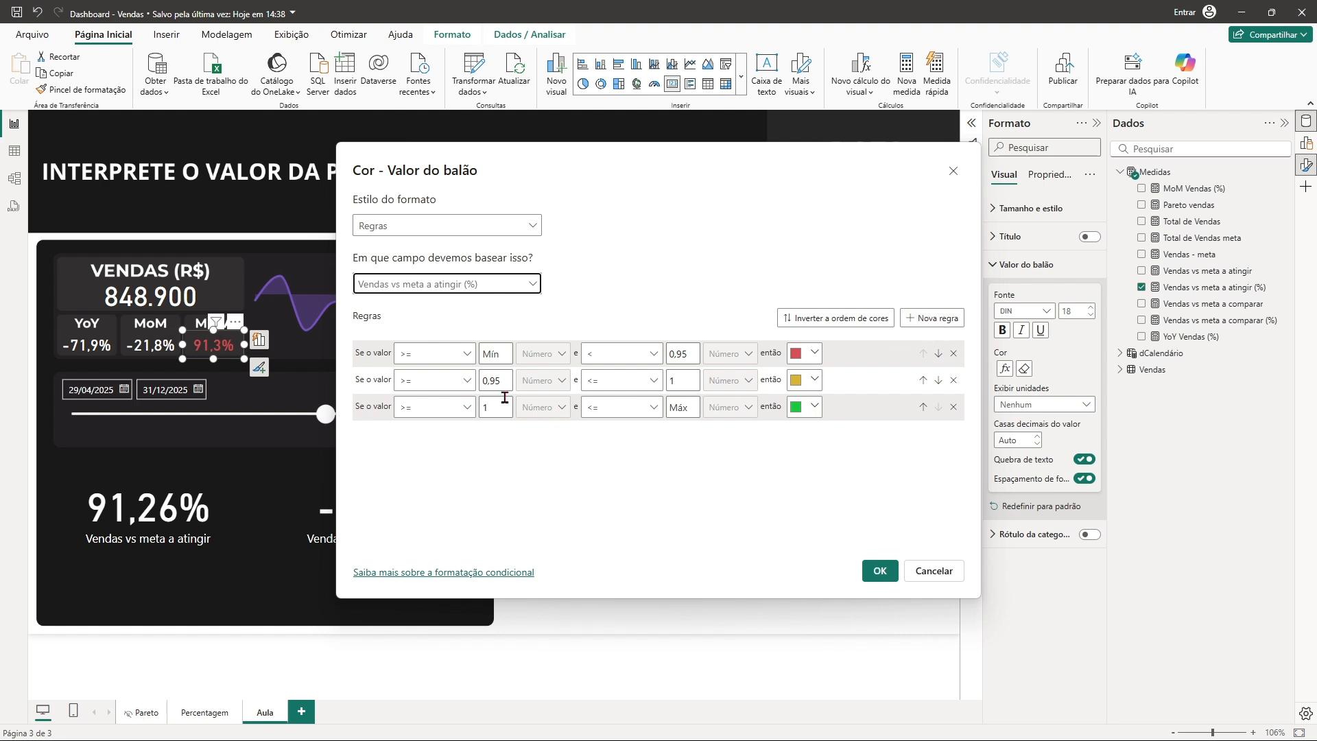
Step: Add an extra rule to the META card's colour rules, remove it and leave the dialog without saving
{"action": "left_click", "coordinate": [940, 320]}
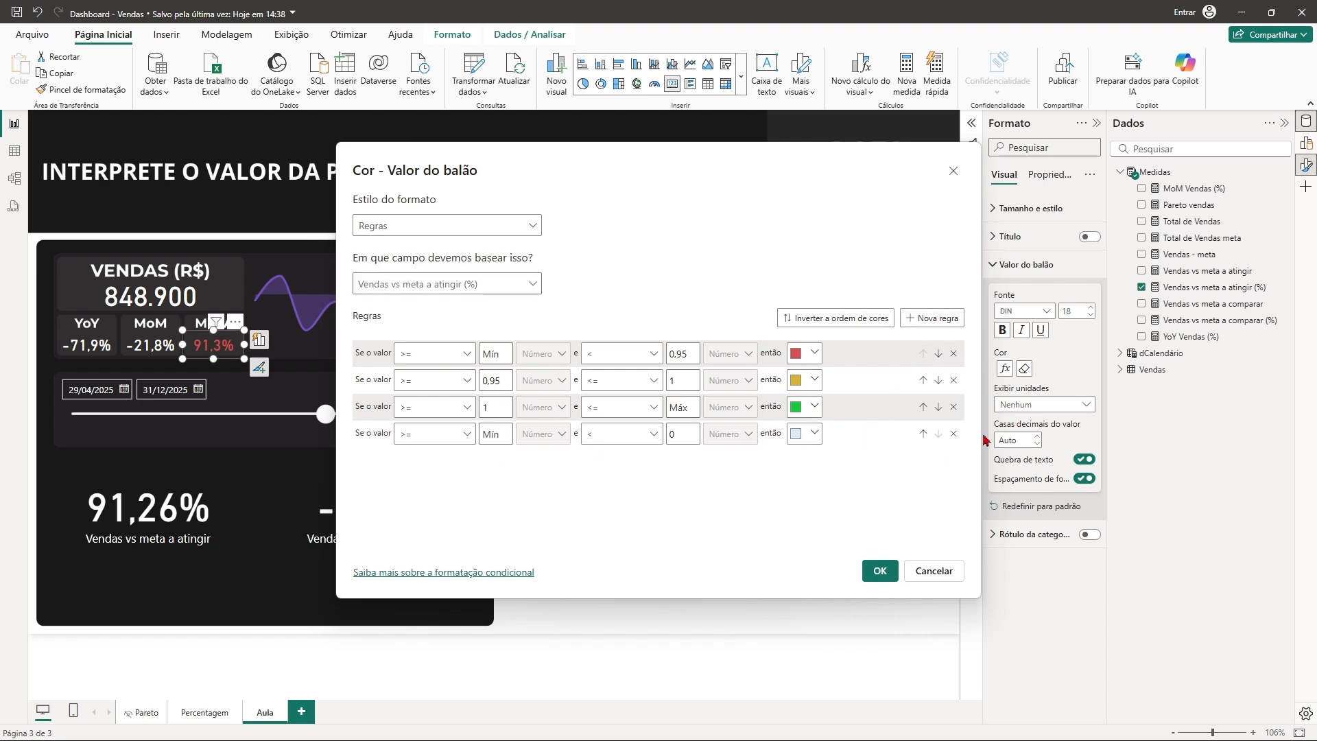
{"action": "left_click", "coordinate": [954, 434]}
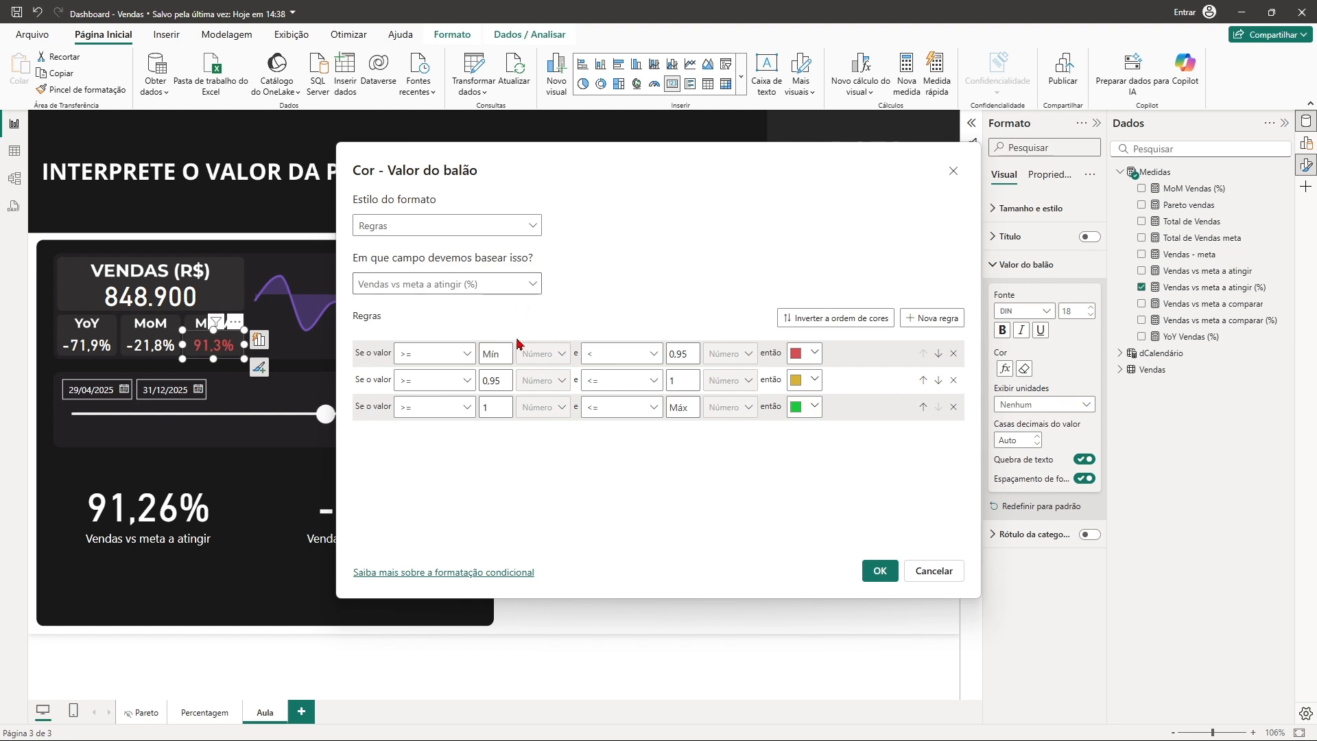
{"action": "left_click", "coordinate": [933, 572]}
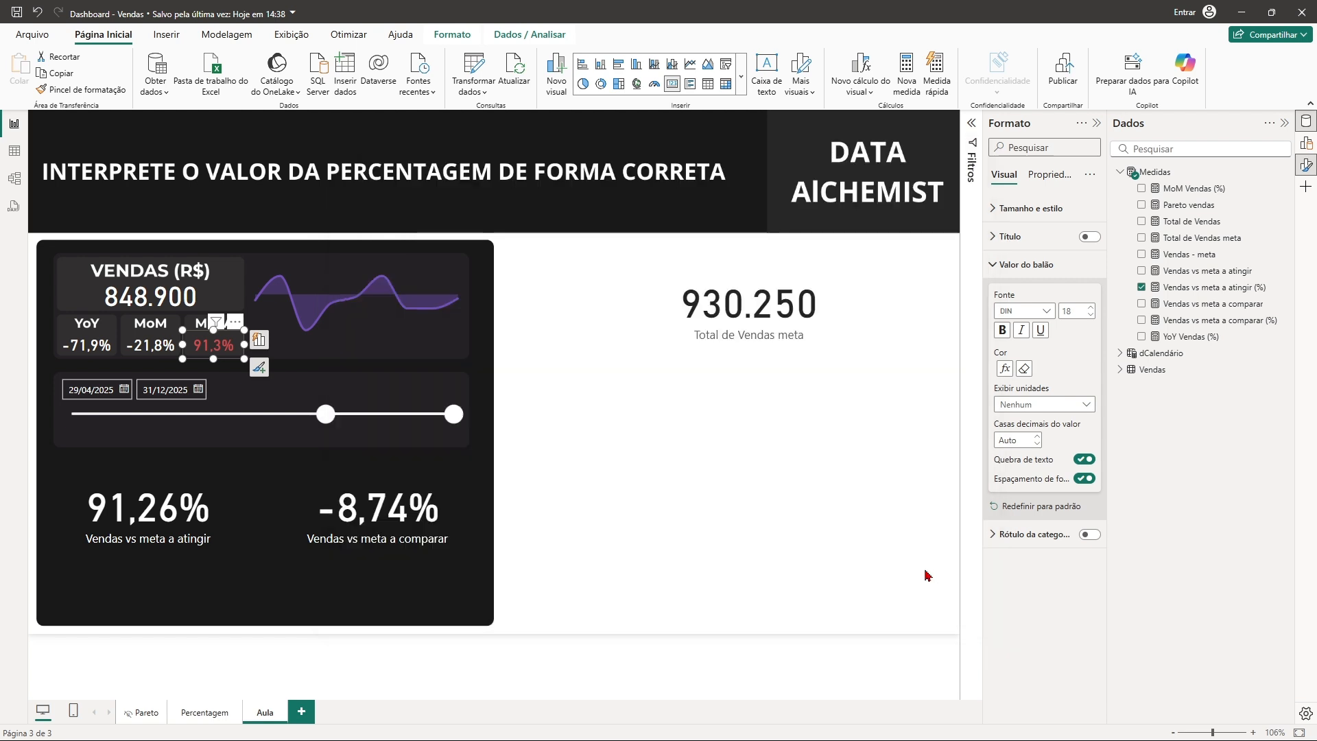
Step: Reset the date slicer's start to 01/01/2024 and delete the Total de Vendas meta card
{"action": "left_click_drag", "start_coordinate": [324, 415], "coordinate": [74, 414]}
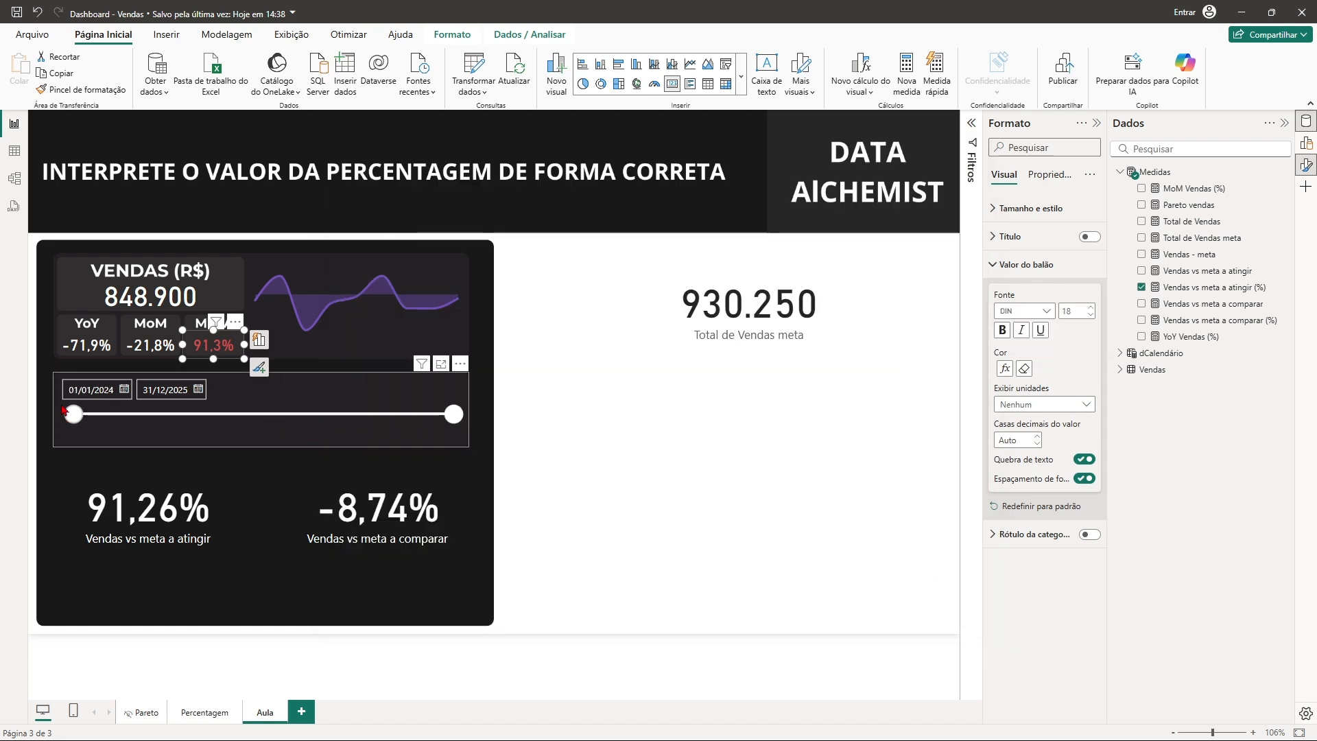
{"action": "left_click", "coordinate": [652, 476]}
{"action": "left_click", "coordinate": [649, 351]}
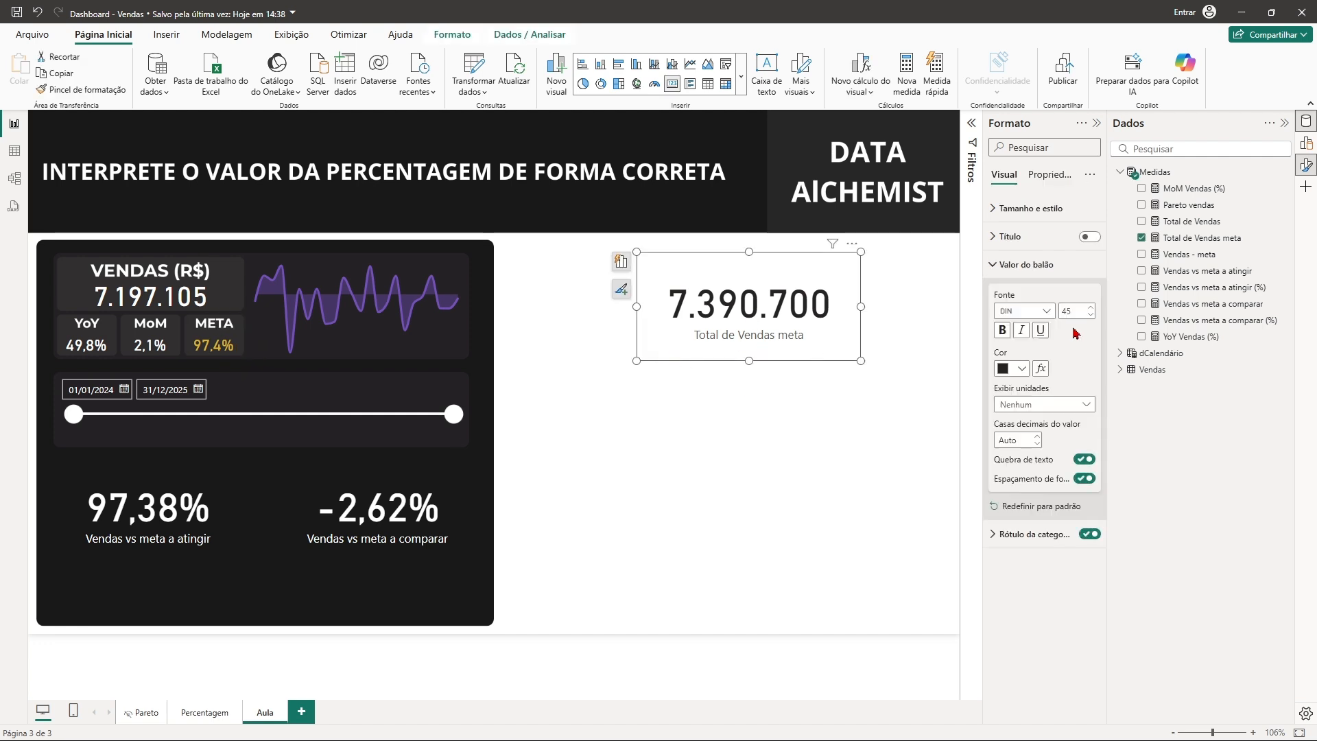
{"action": "key", "text": "Delete"}
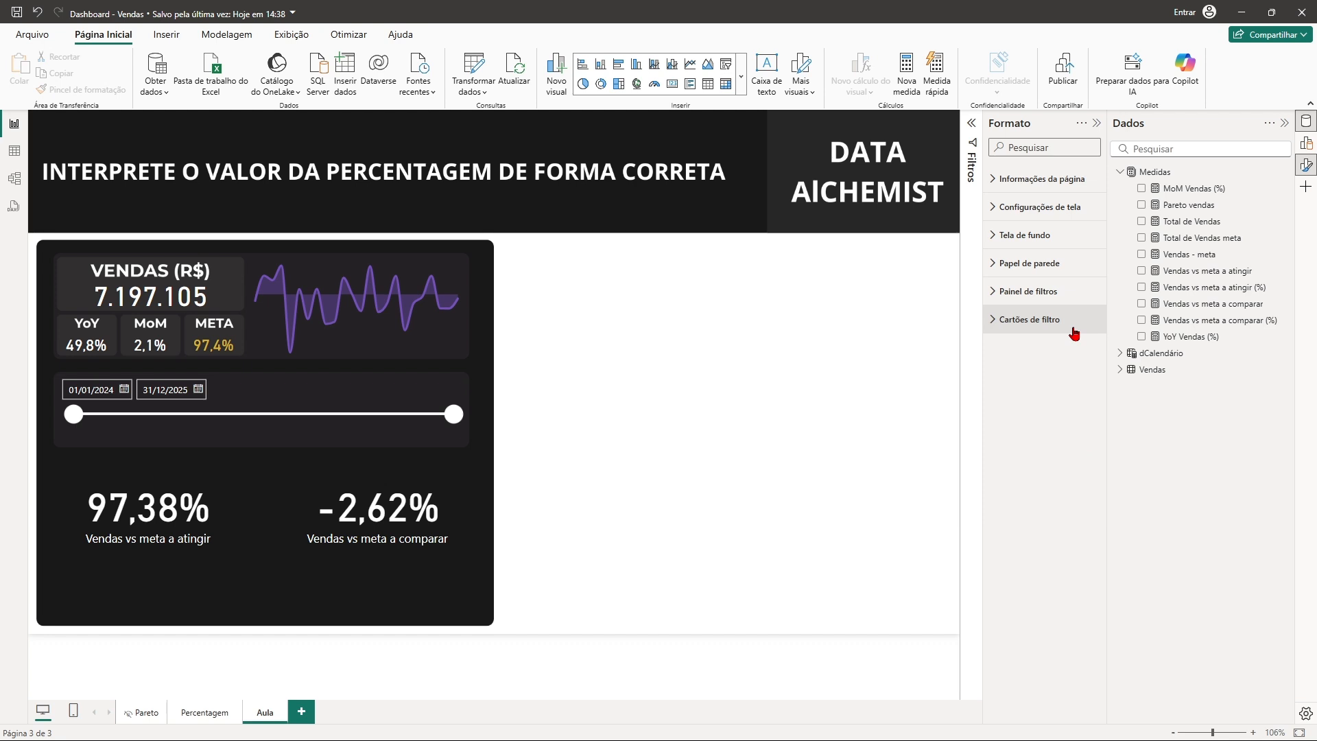
{"action": "left_click", "coordinate": [1097, 124]}
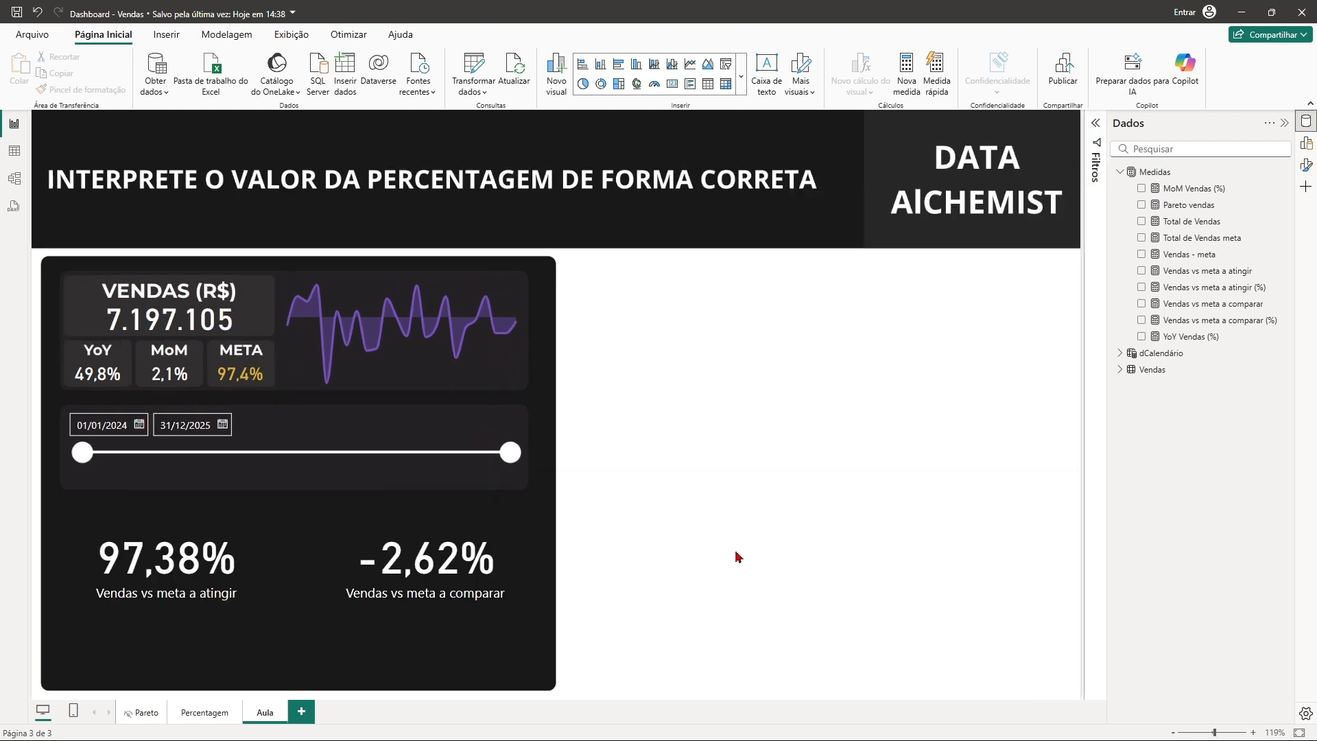
Step: Review the formula of Vendas vs meta a atingir, followed by that of Vendas vs meta a comparar, and deselect the card
{"action": "mouse_move", "coordinate": [247, 626]}
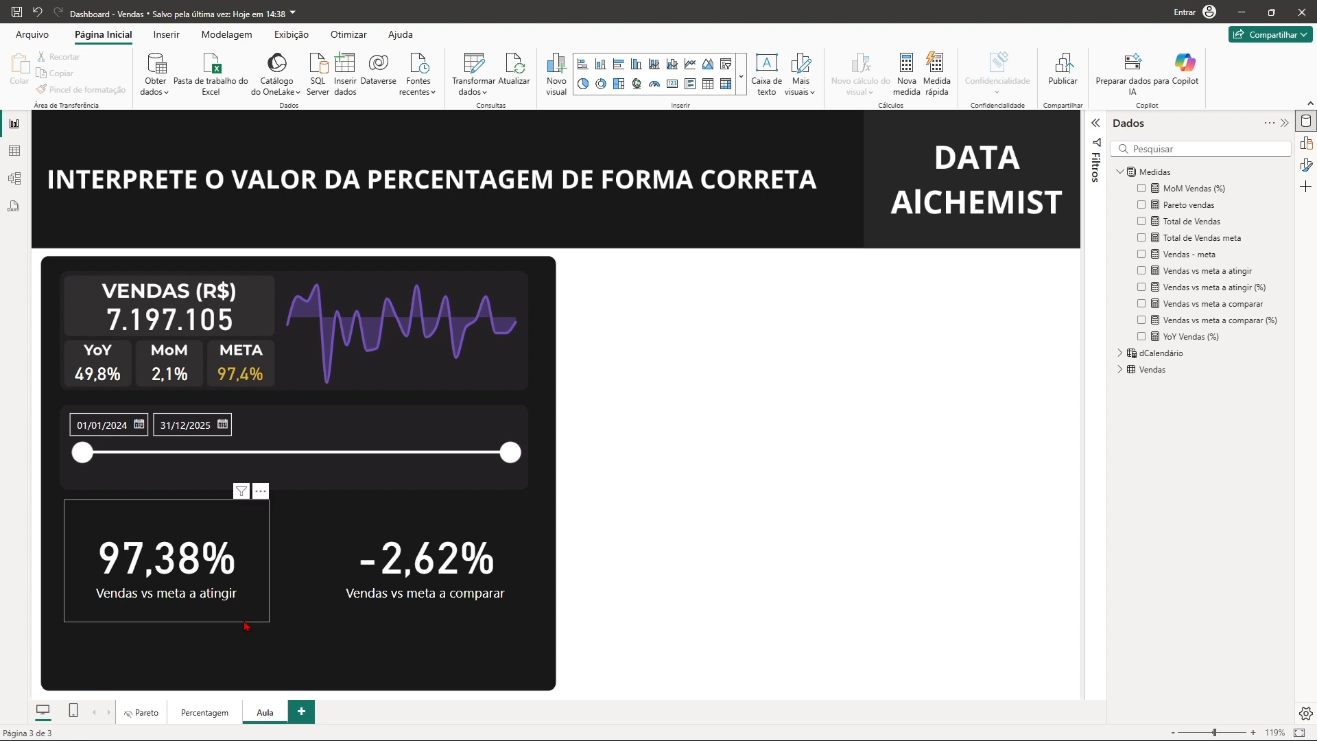
{"action": "left_click", "coordinate": [258, 603]}
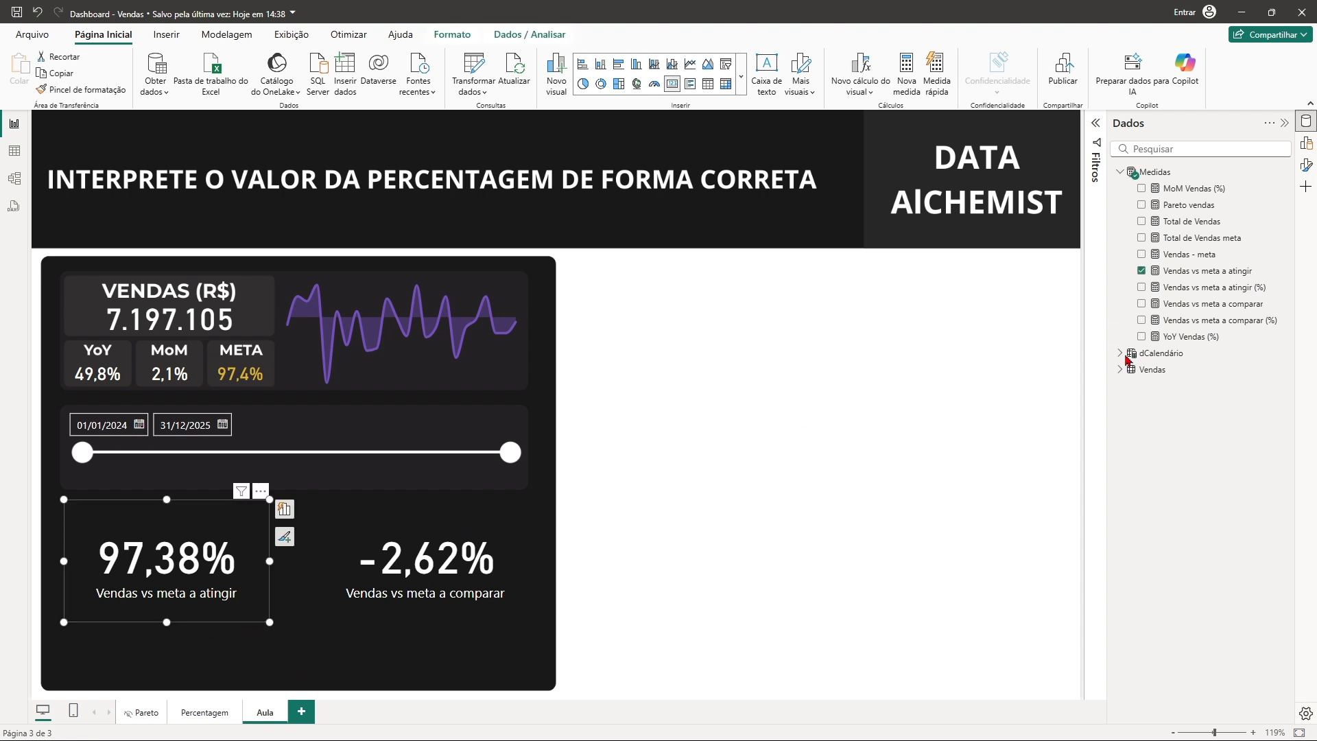
{"action": "left_click", "coordinate": [1205, 273]}
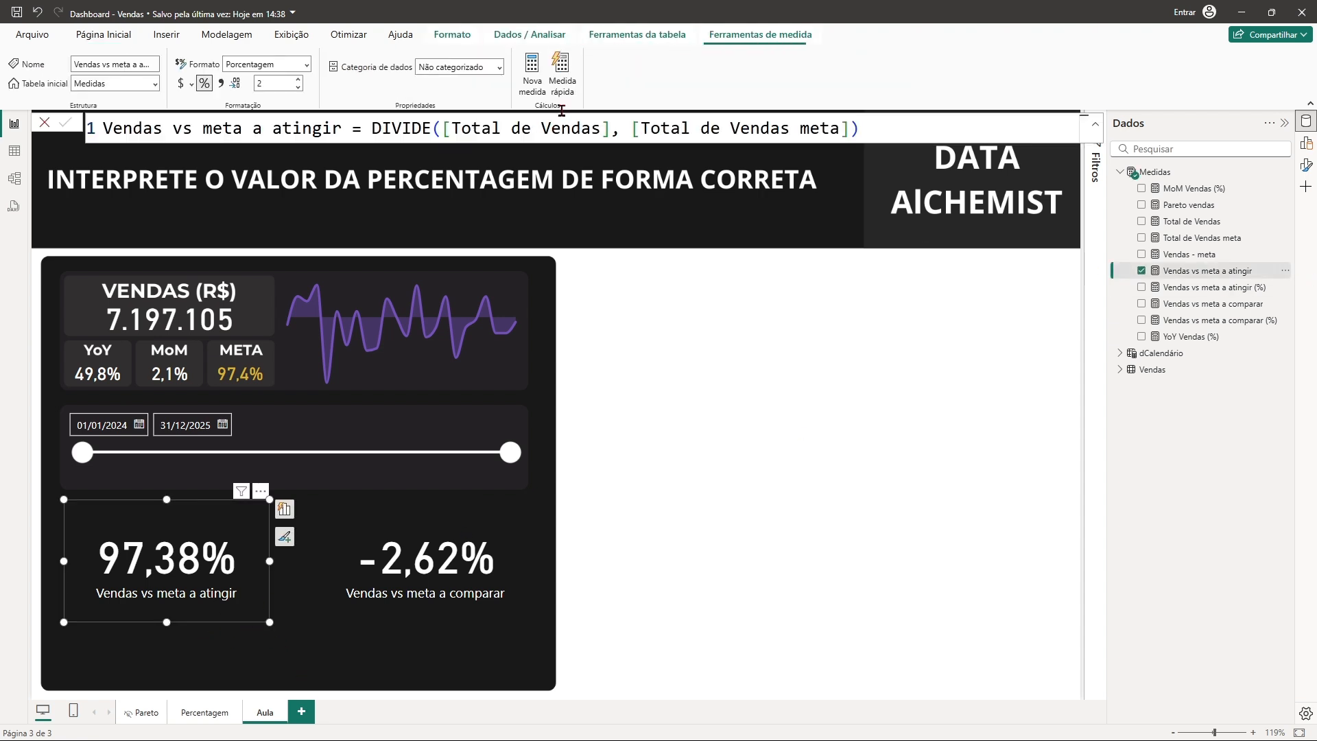
{"action": "left_click", "coordinate": [519, 564]}
{"action": "left_click", "coordinate": [1213, 304]}
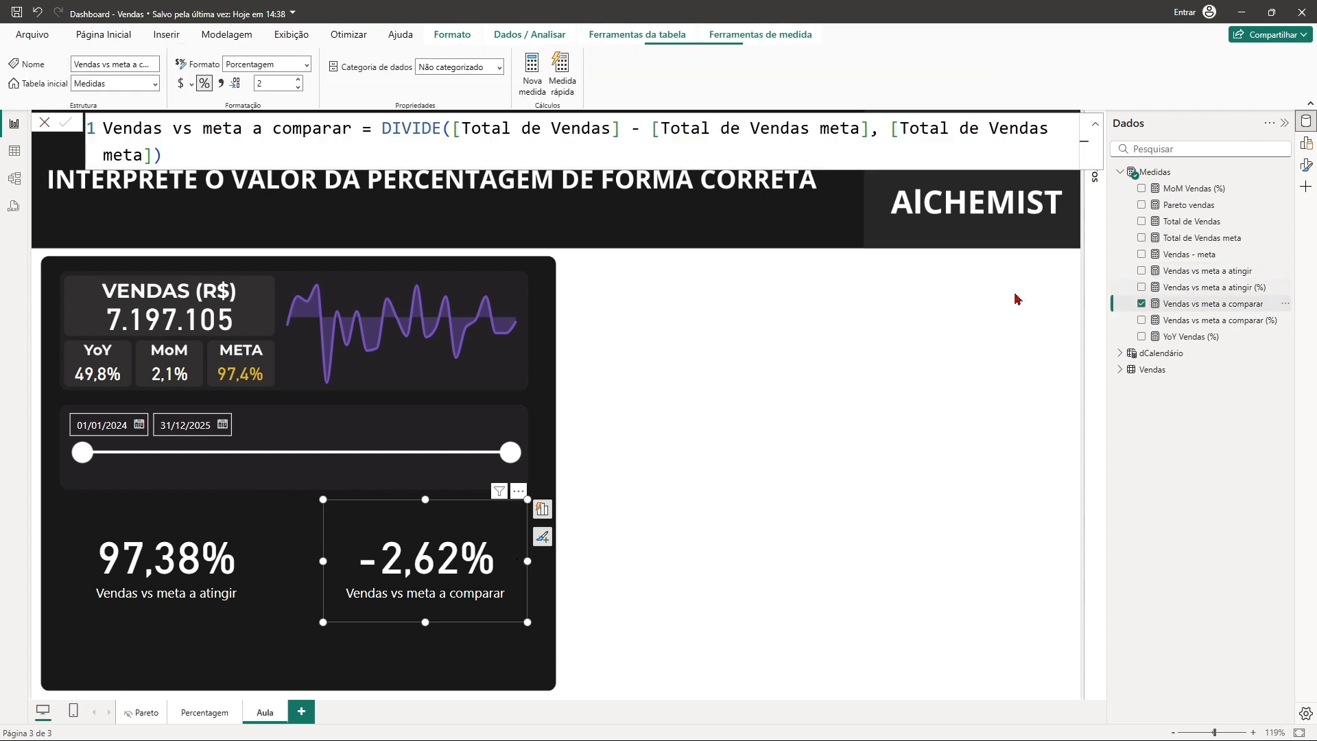
{"action": "left_click", "coordinate": [666, 451]}
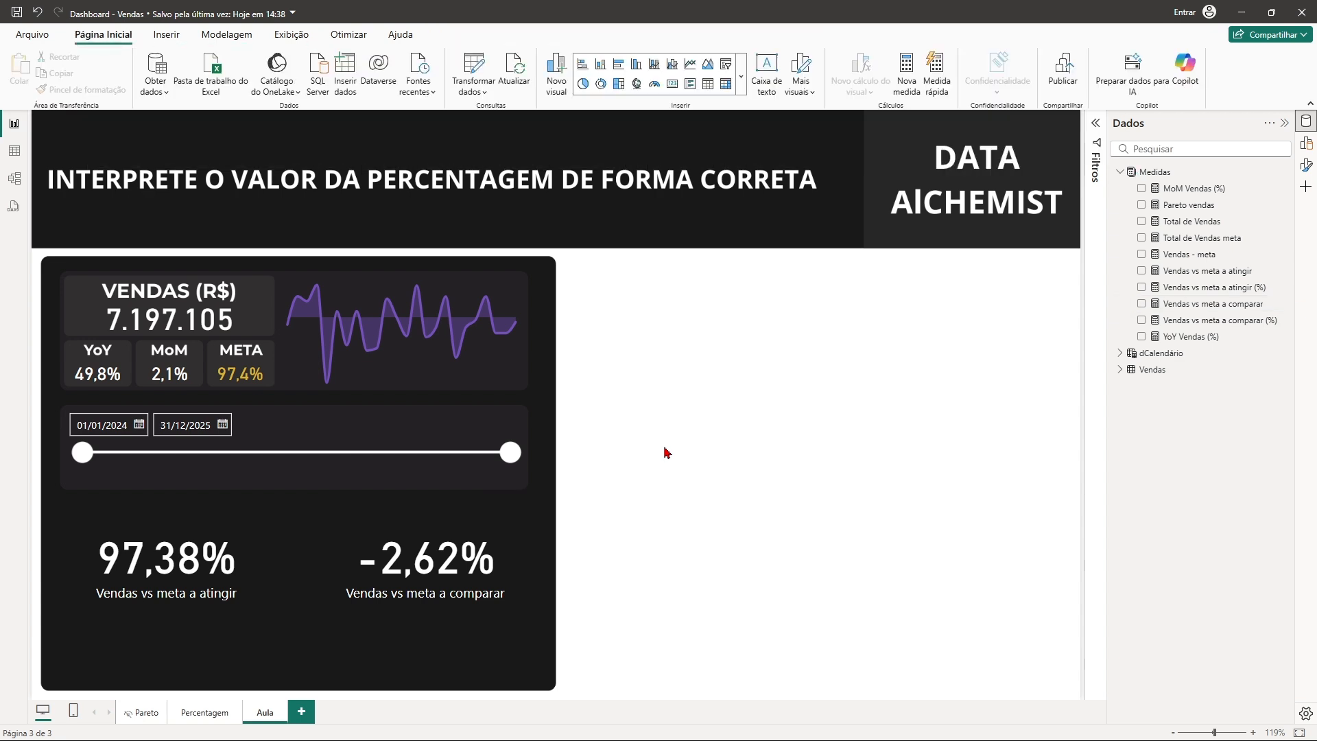